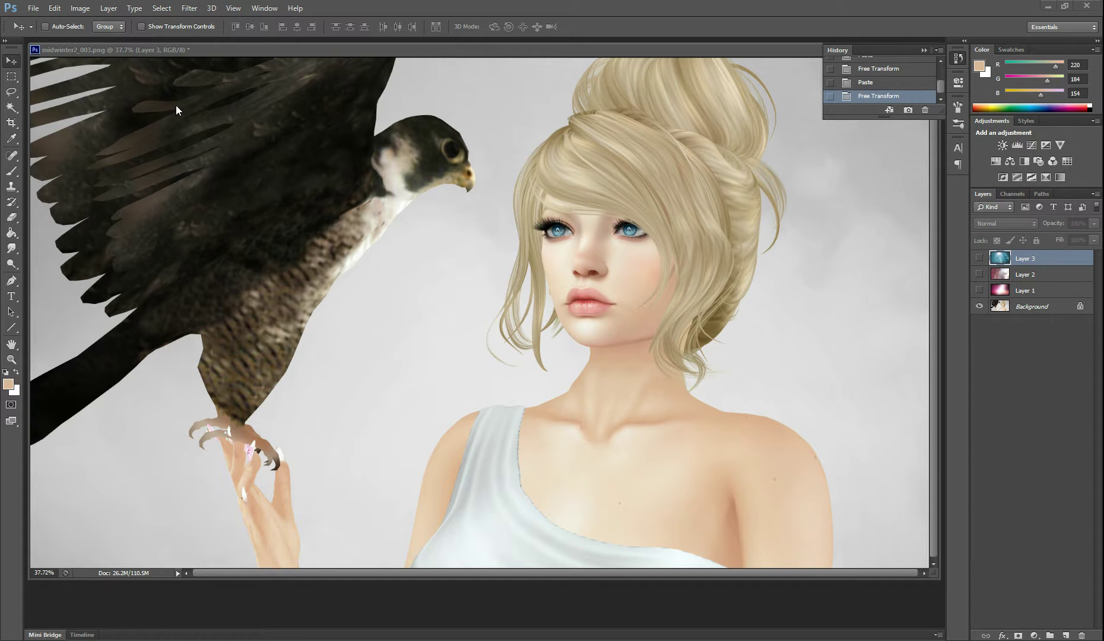
Step: In Chrome, search Google for 'light leak overlay'
mouse_move(0, 72)
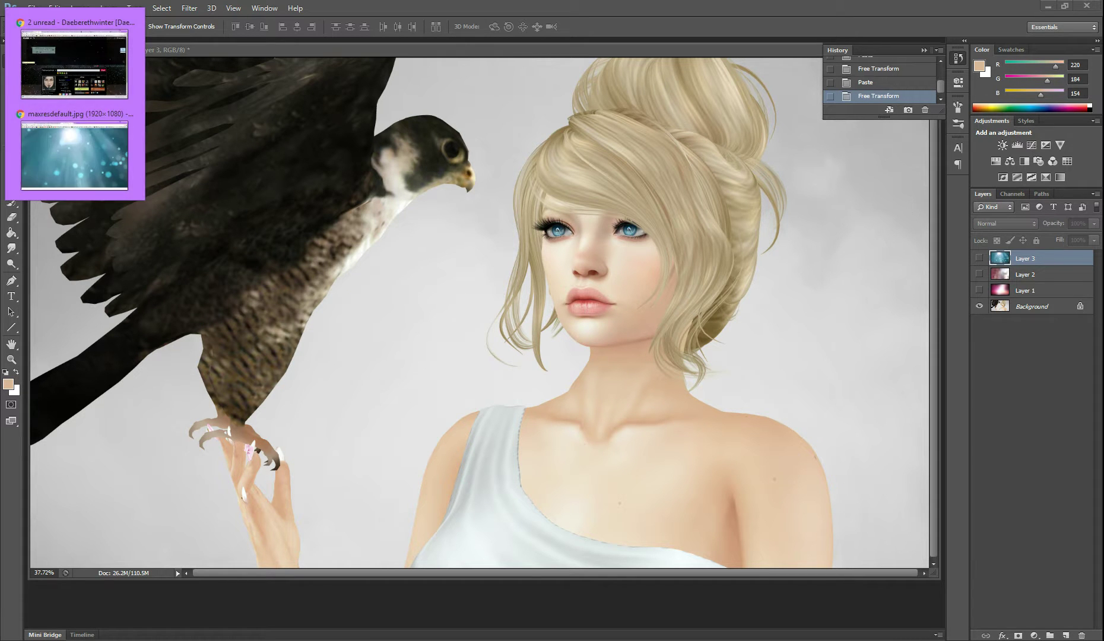
left_click(72, 158)
left_click(80, 36)
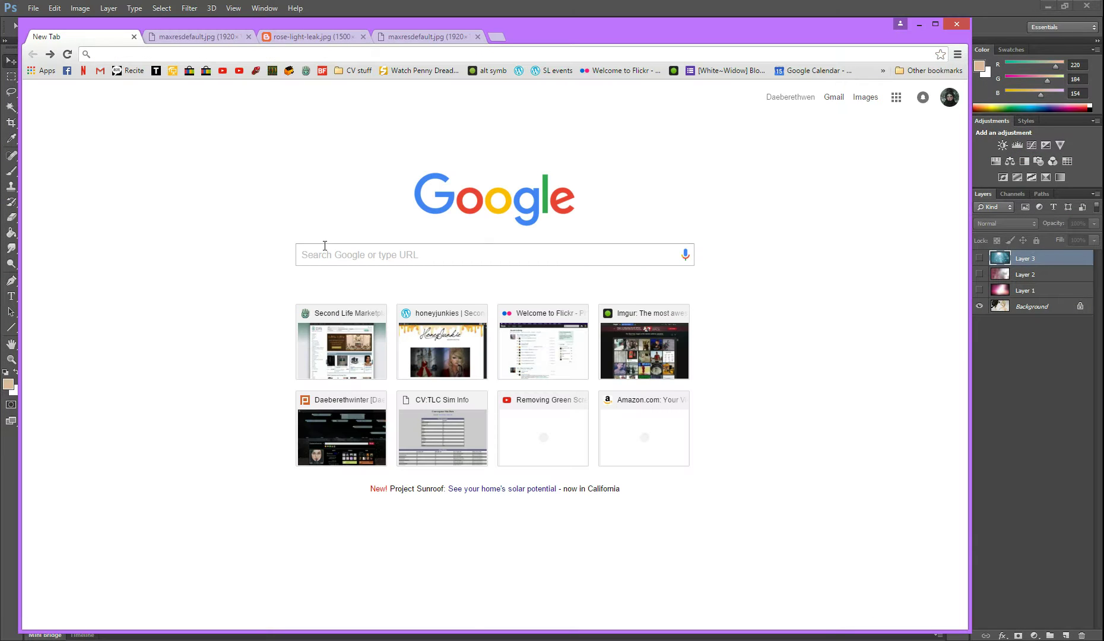
left_click(416, 255)
type("light leak overlay")
key("Return")
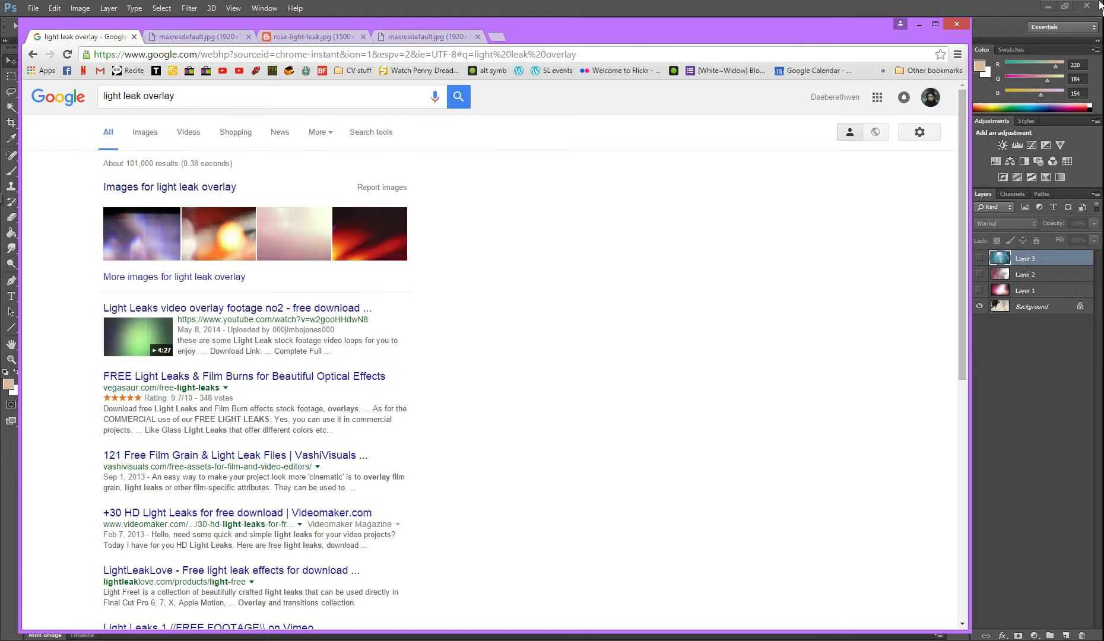
Step: Browse the Google Images results for light leak overlays, then minimize Chrome
left_click(149, 138)
scroll(575, 334, "down", 15)
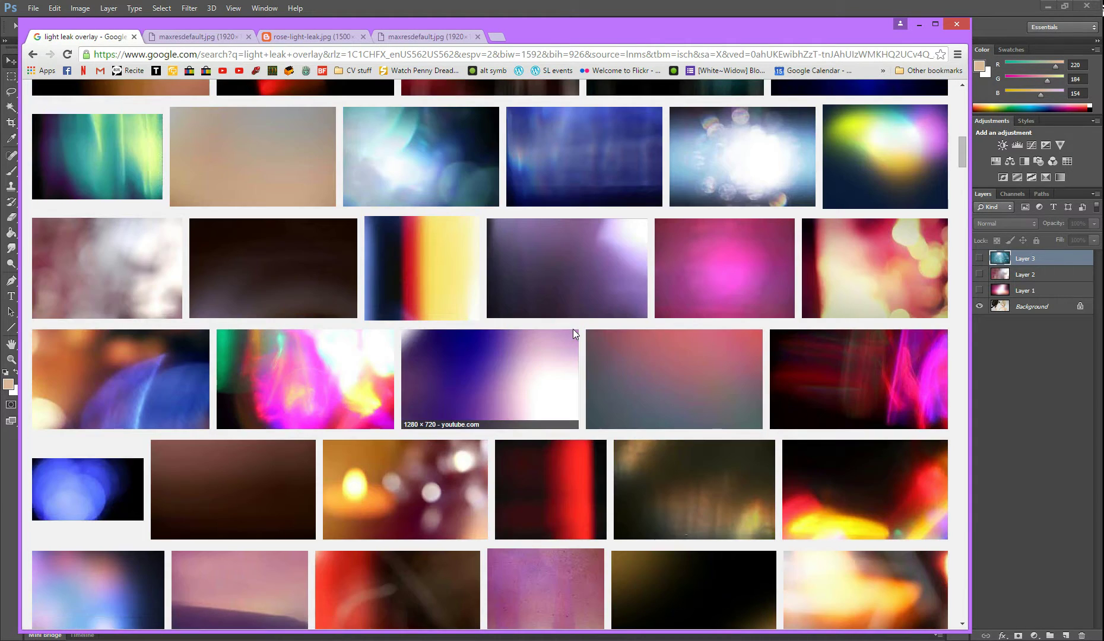
scroll(539, 362, "up", 15)
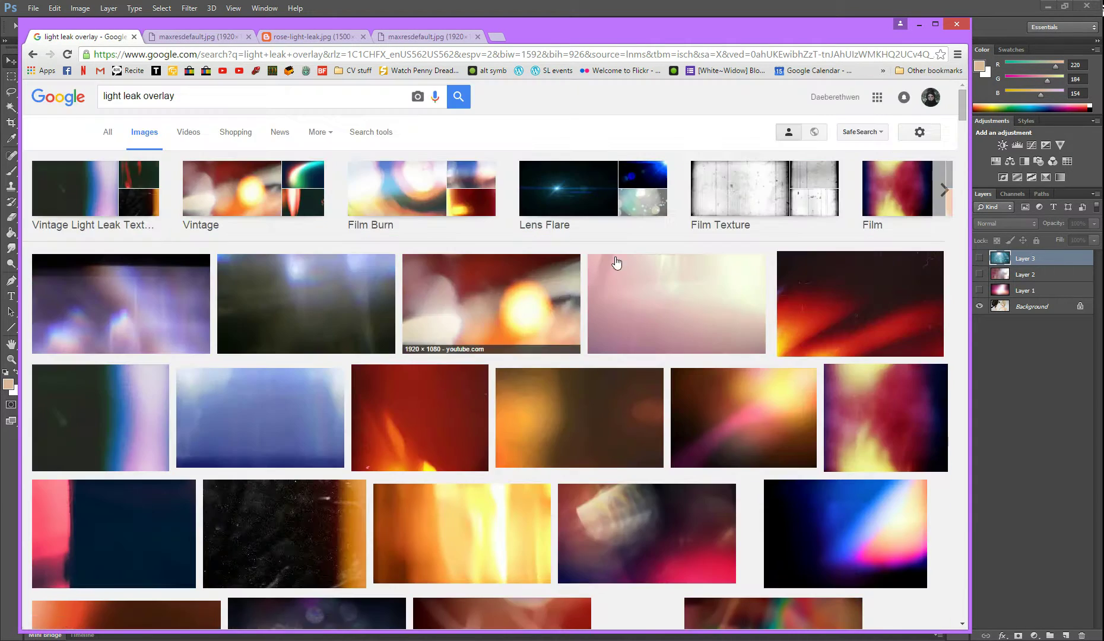
left_click(919, 25)
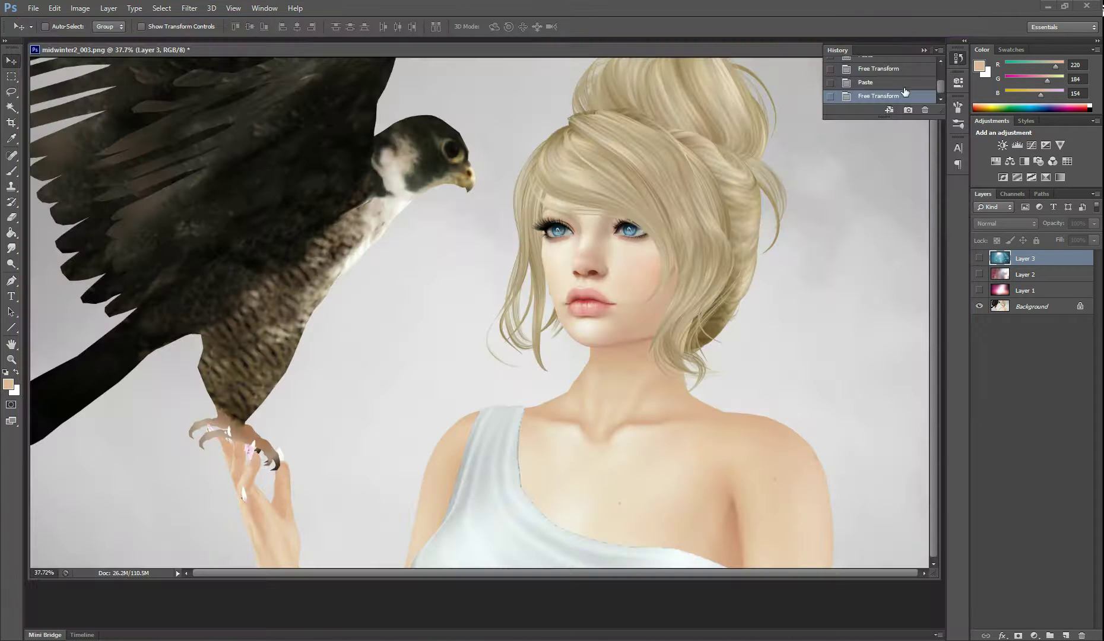
Step: Make the pink light-leak Layer 1 visible and select it
left_click(979, 290)
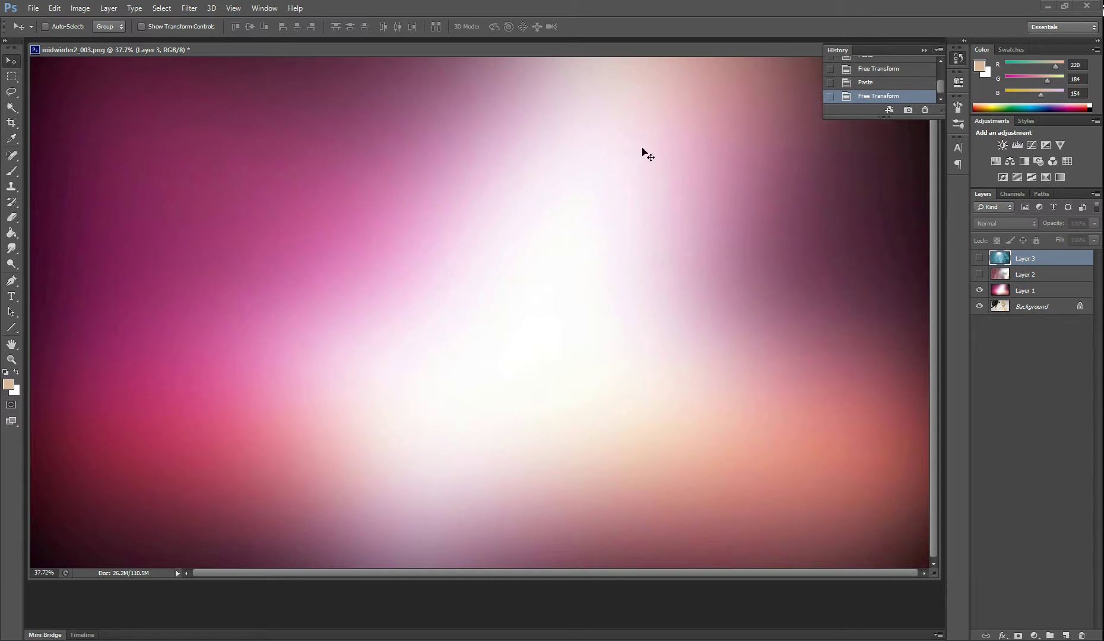
left_click(1040, 297)
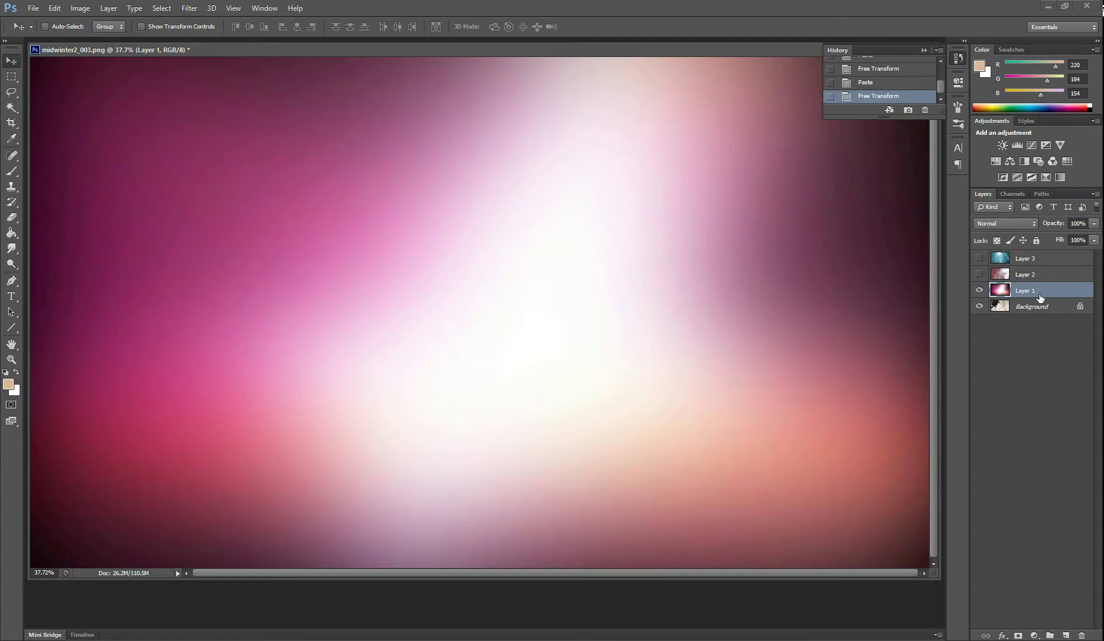
Step: Try Multiply, then Screen as Layer 1's blend mode
left_click(1006, 226)
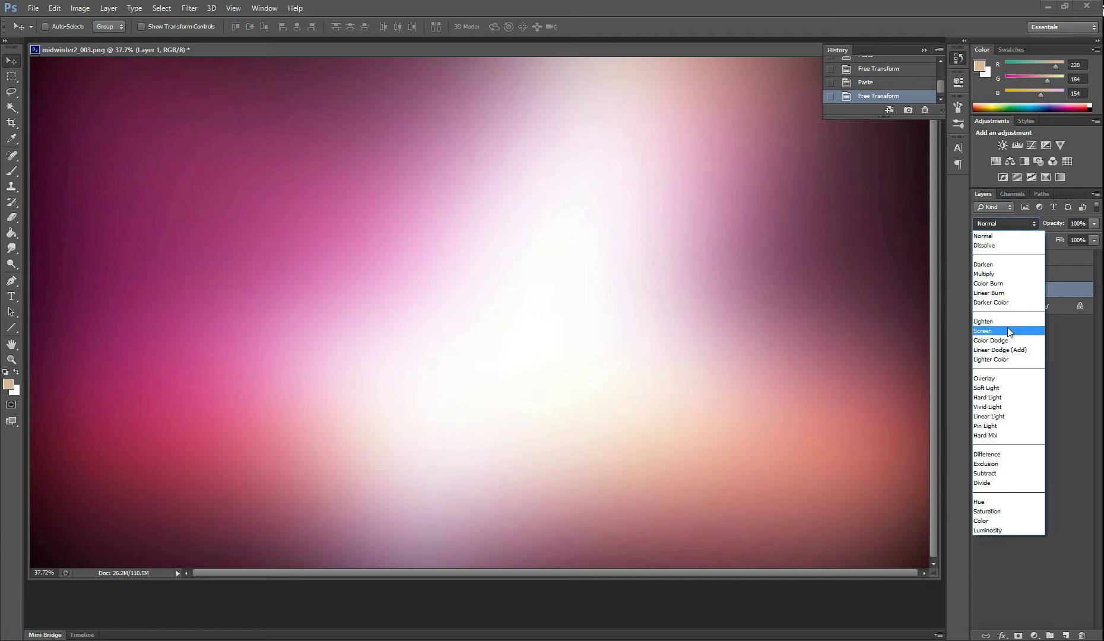
left_click(1012, 274)
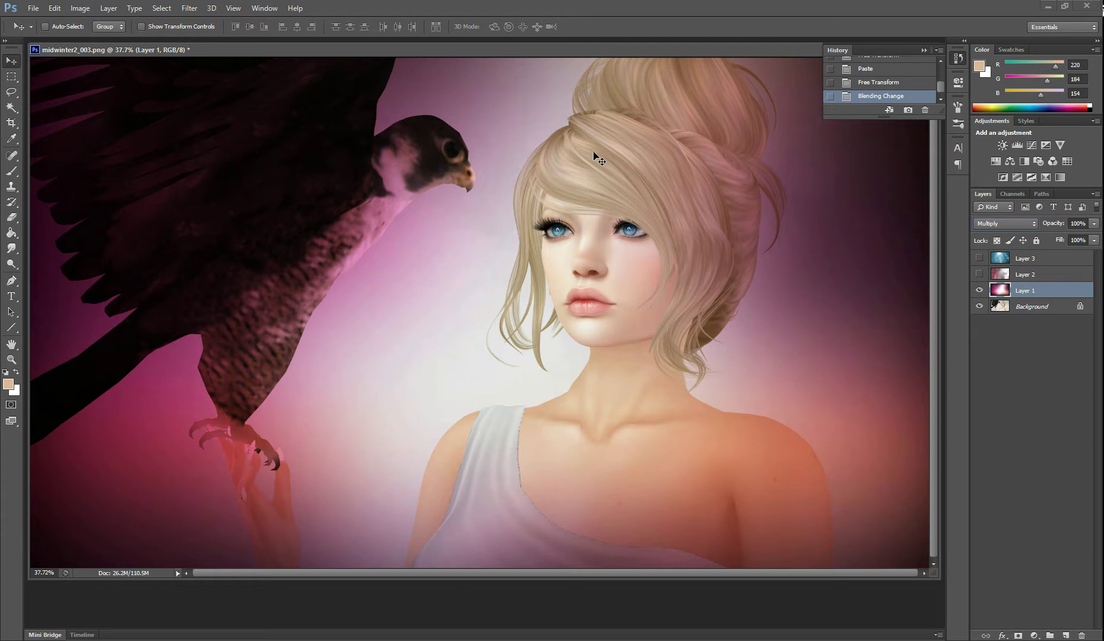
left_click(979, 223)
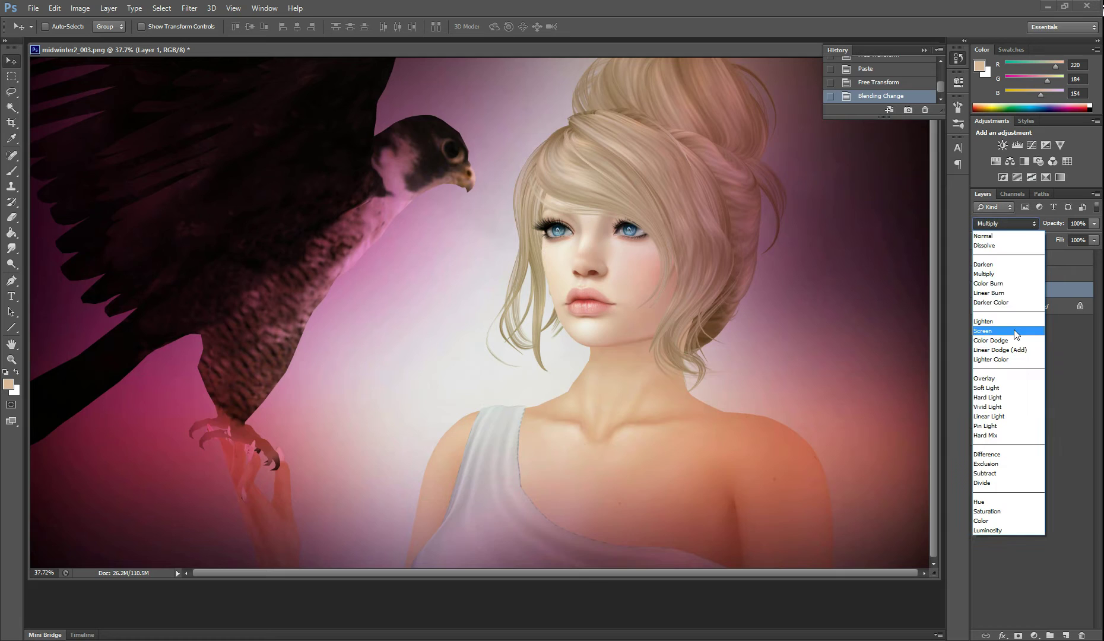
left_click(1014, 332)
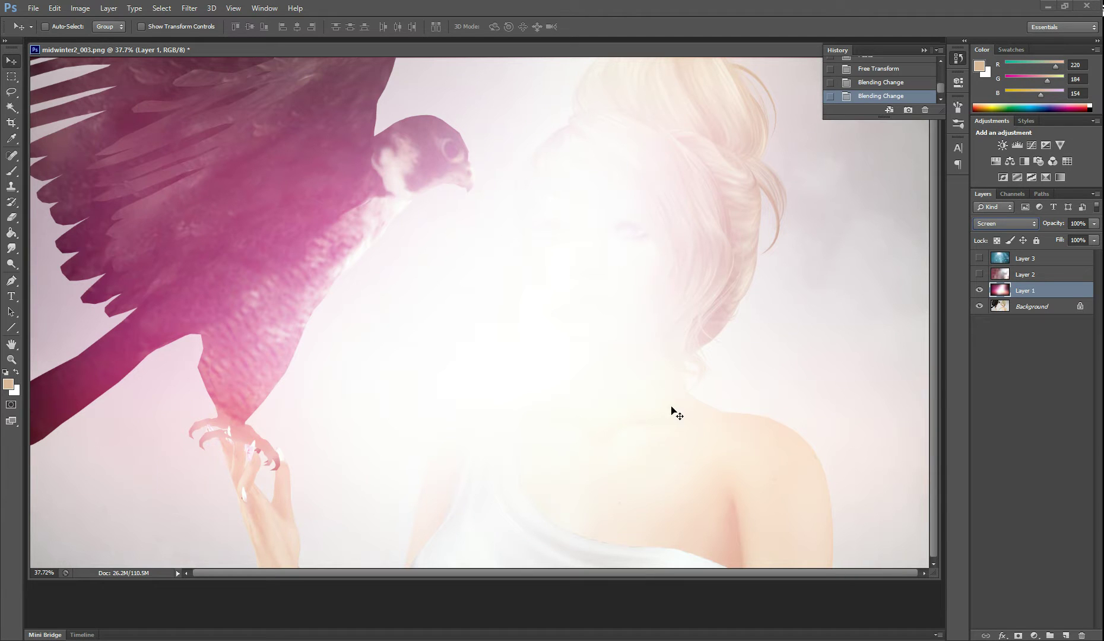
left_click(994, 225)
Step: Try Soft Light on Layer 1, then set its blend mode back to Normal
left_click(1004, 389)
key("shift+plus")
key("shift+plus")
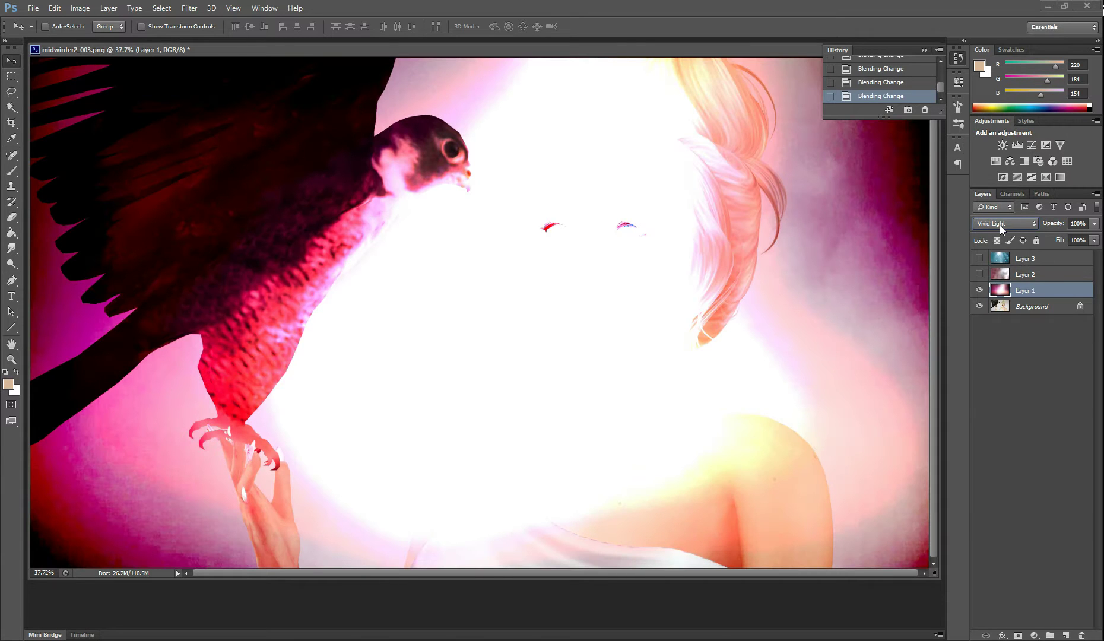
left_click(1003, 226)
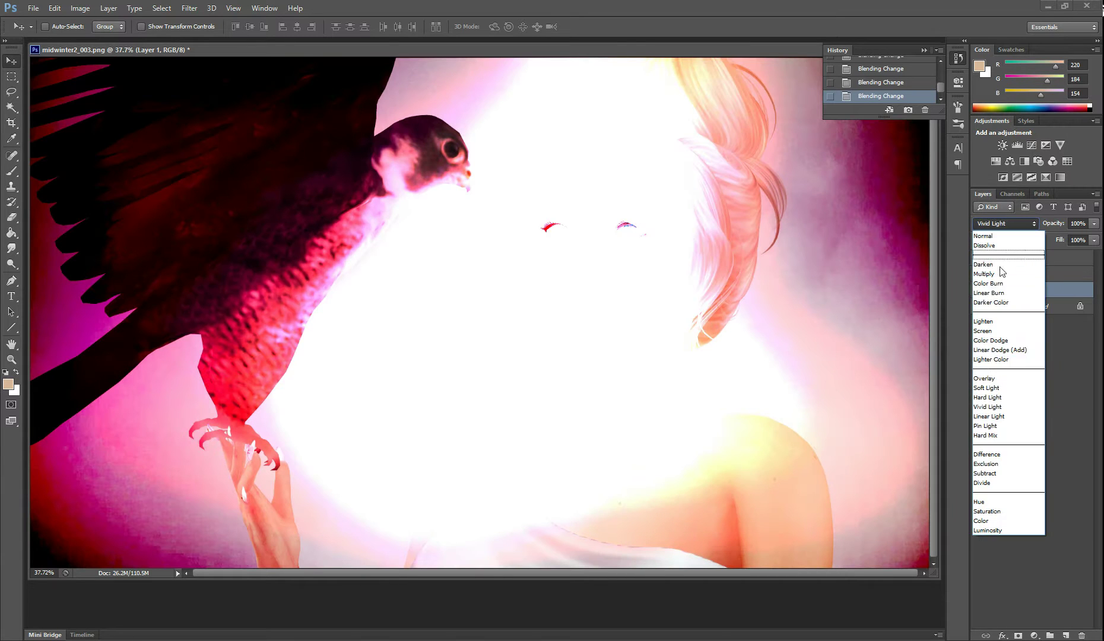
left_click(993, 390)
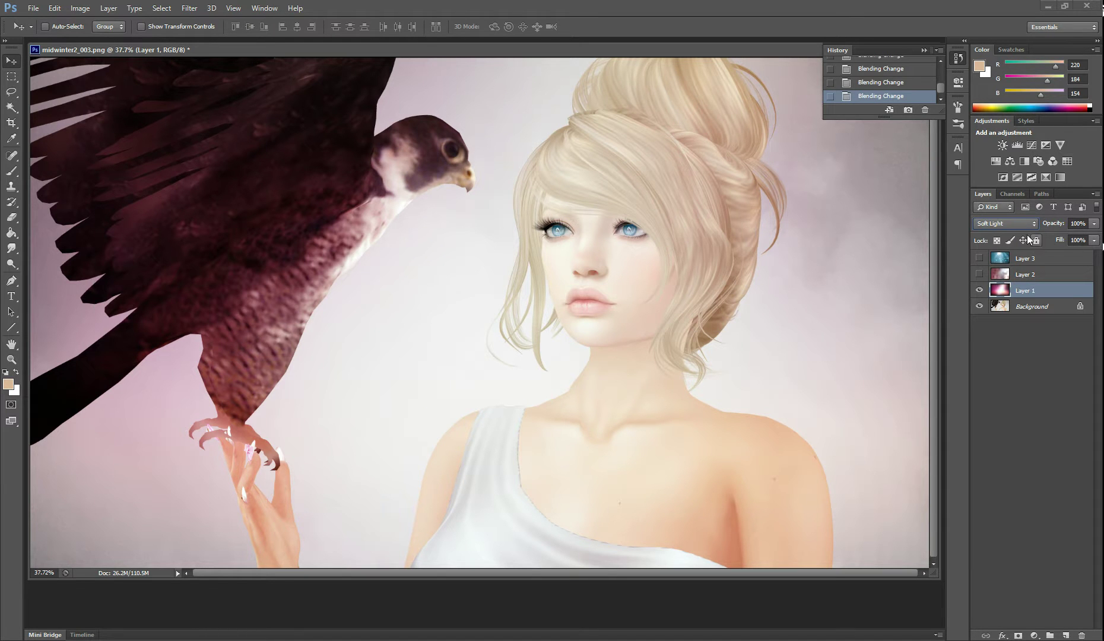
left_click(1010, 221)
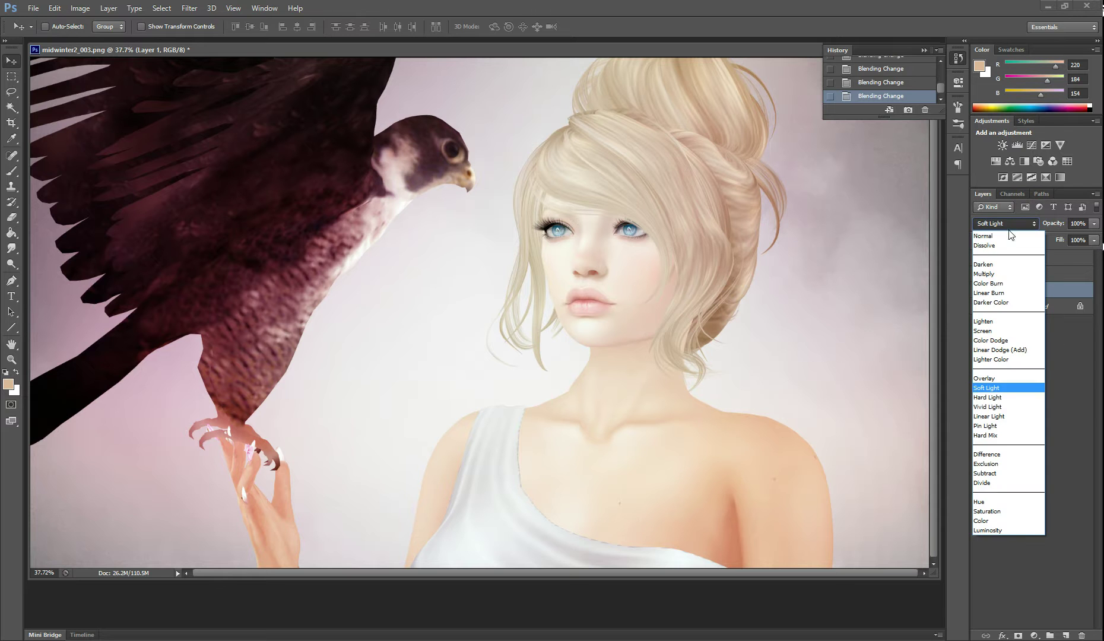
left_click(1015, 232)
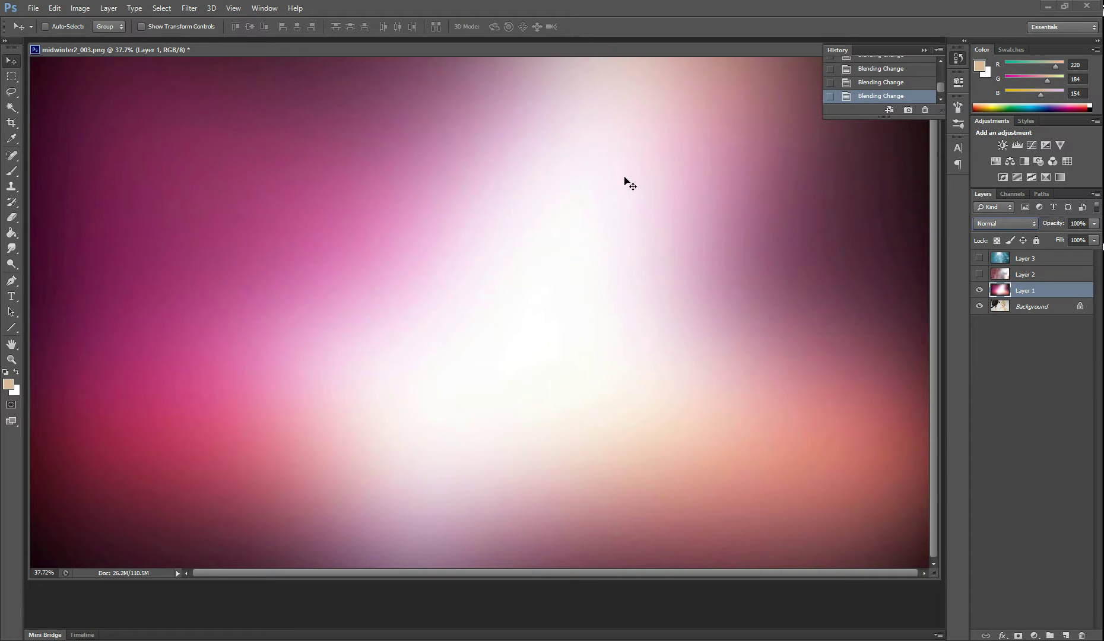
Step: Invert Layer 1's light leak with Ctrl+I, turning it dark green-teal
left_click(158, 7)
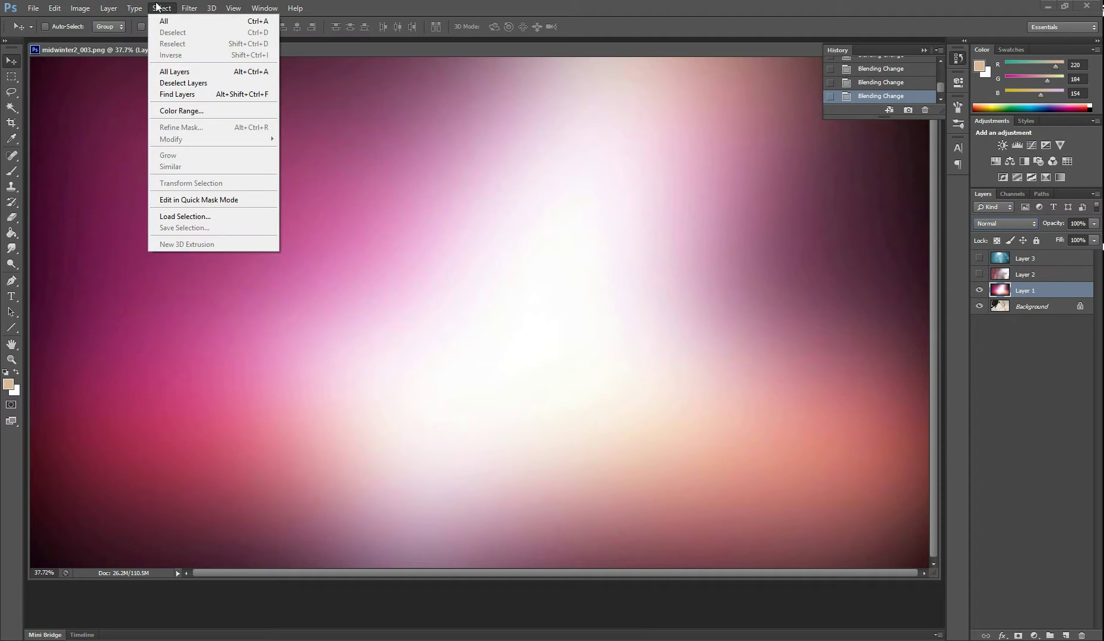
mouse_move(190, 7)
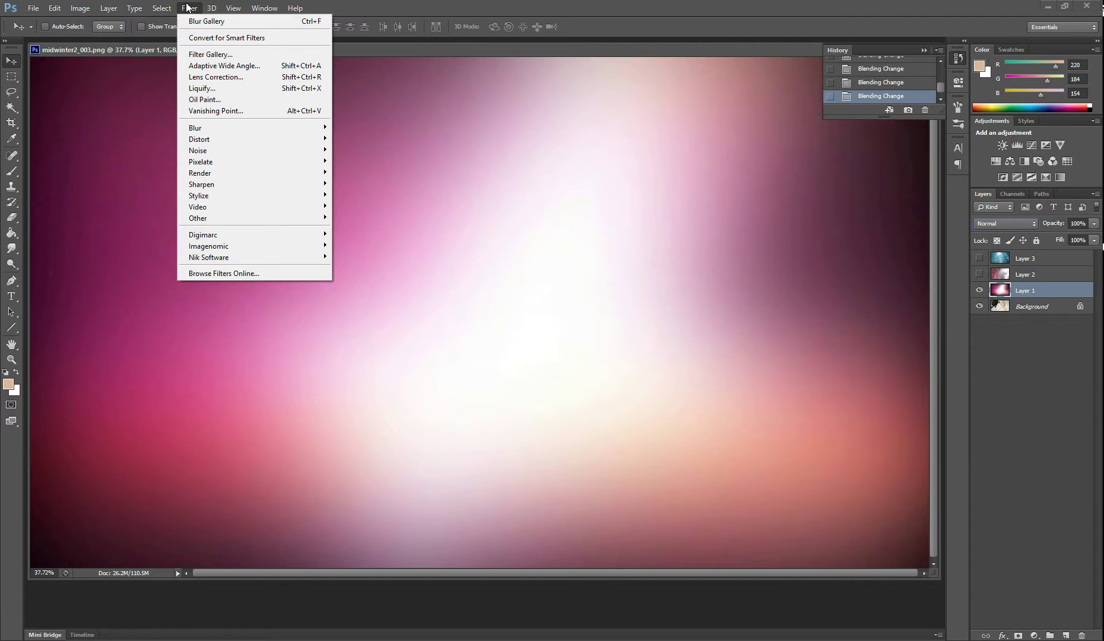
mouse_move(92, 8)
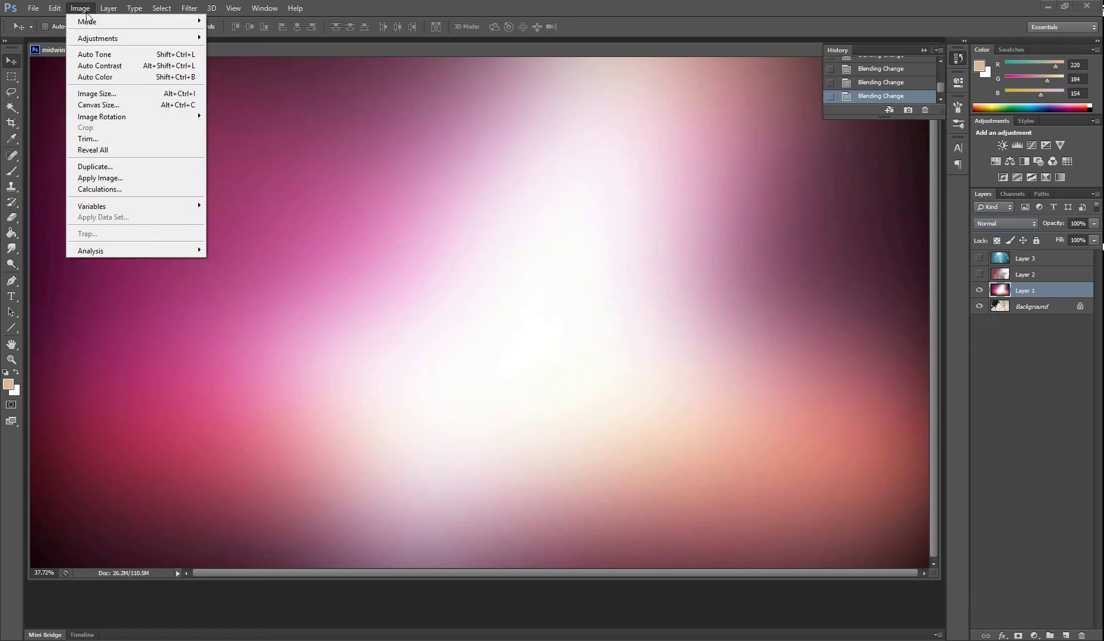
mouse_move(92, 38)
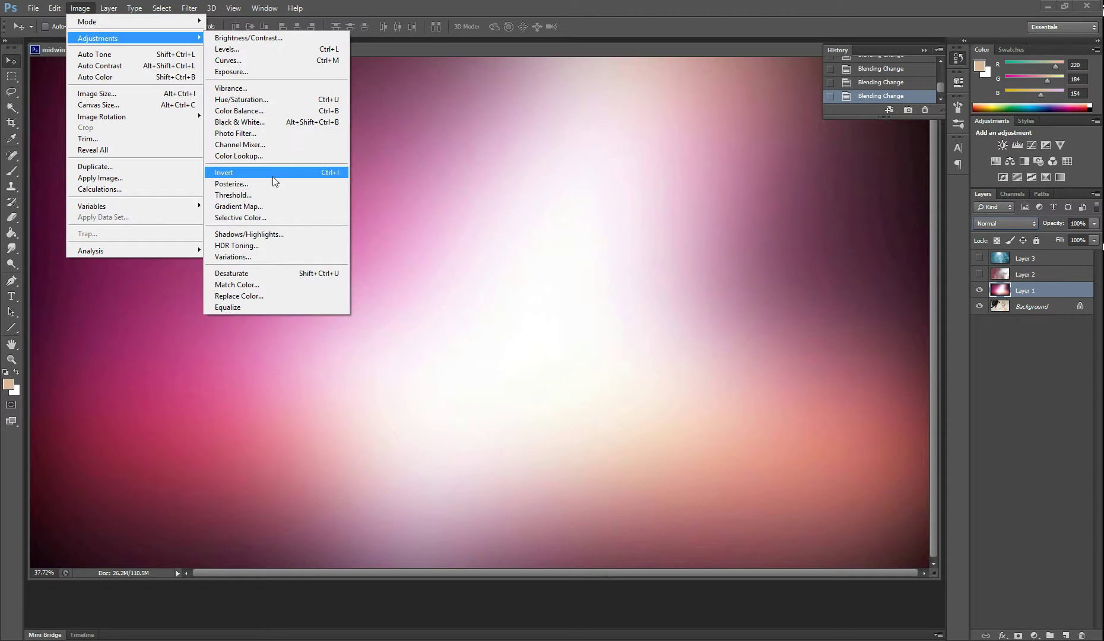
left_click(574, 56)
key("ctrl+i")
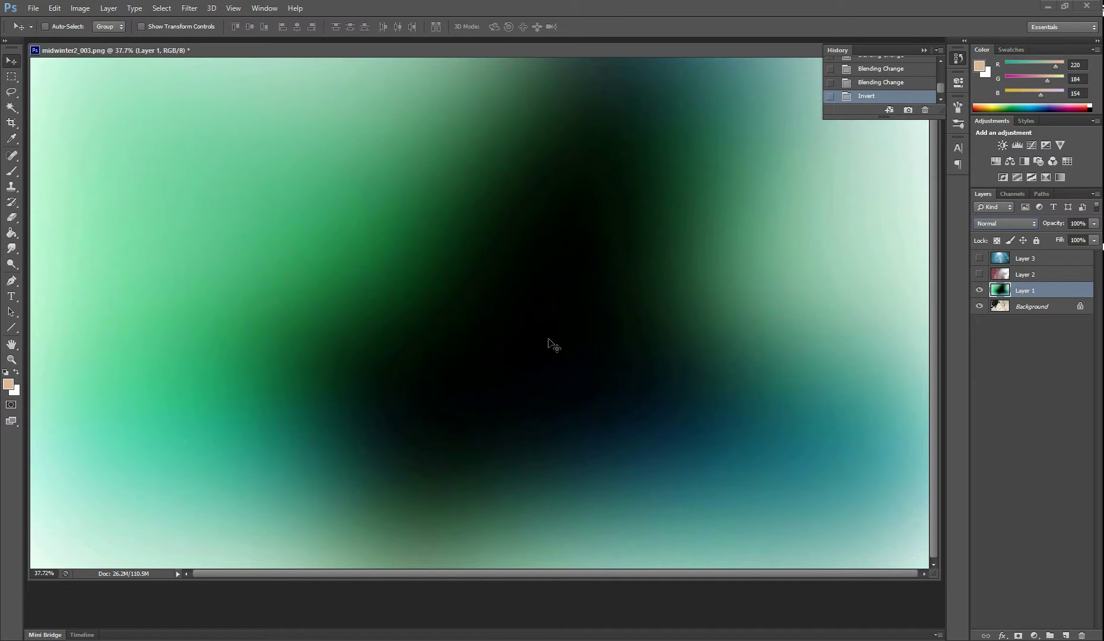
Step: Set the inverted Layer 1 to Screen blending for a mint glow
left_click(998, 224)
left_click(1003, 330)
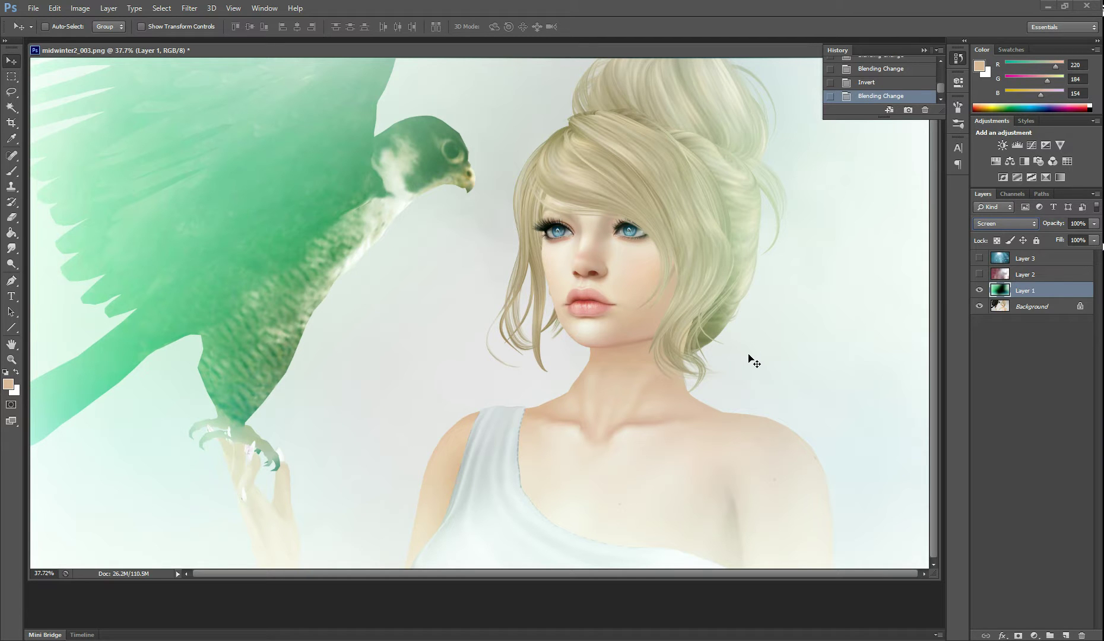
Step: Apply Hue/Saturation to Layer 1 with Hue −133 and Saturation −11
key("ctrl+u")
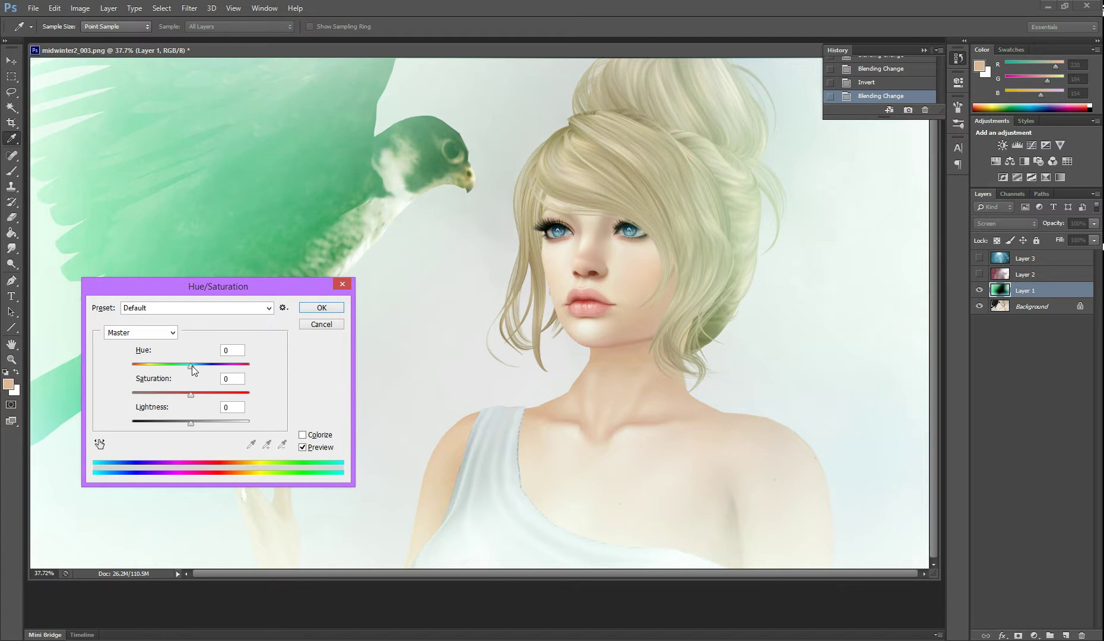
left_click_drag(192, 366, 144, 368)
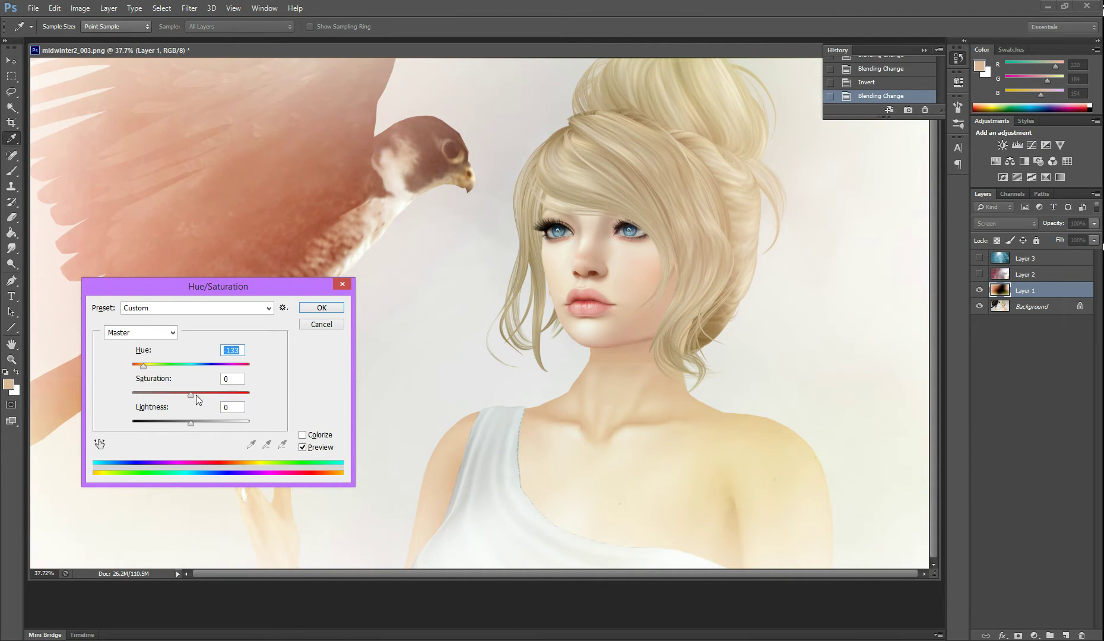
left_click_drag(191, 396, 184, 395)
left_click(320, 310)
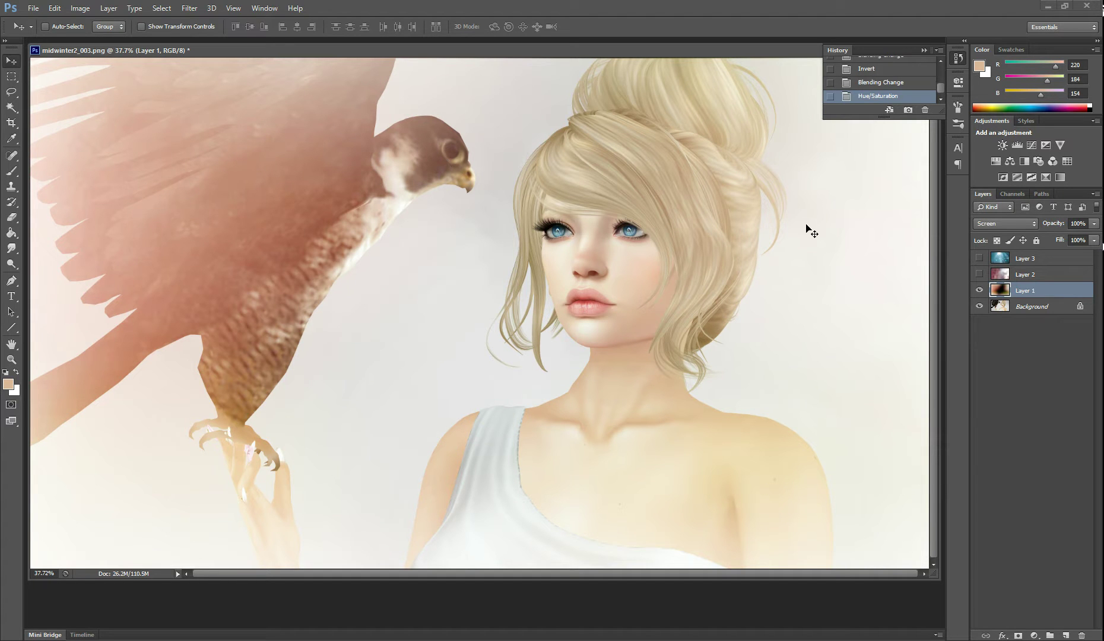
Step: Switch the recoloured Layer 1 back to Normal blending
left_click(996, 223)
left_click(1002, 231)
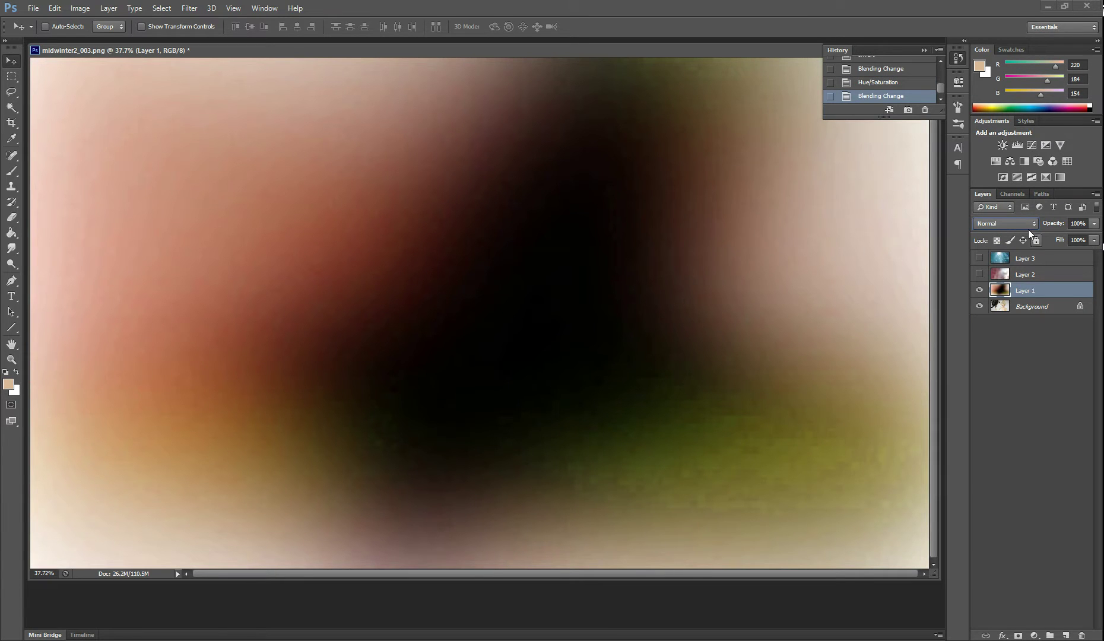
left_click(1010, 224)
Step: Return Layer 1 to Screen and hide it, then show and select Layer 2
left_click(1008, 330)
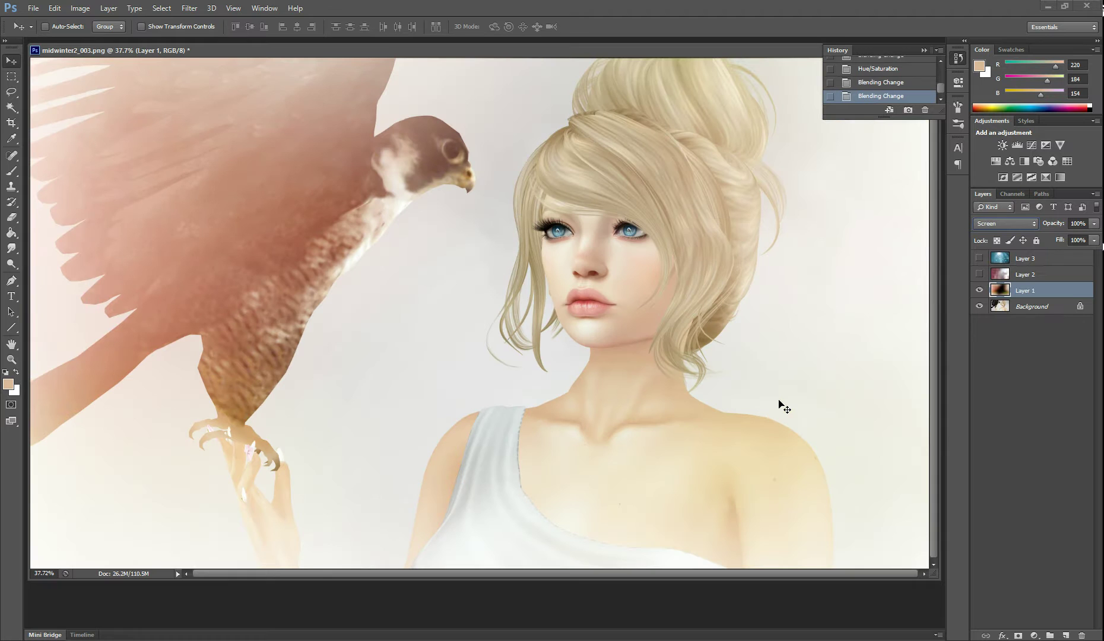
left_click(980, 291)
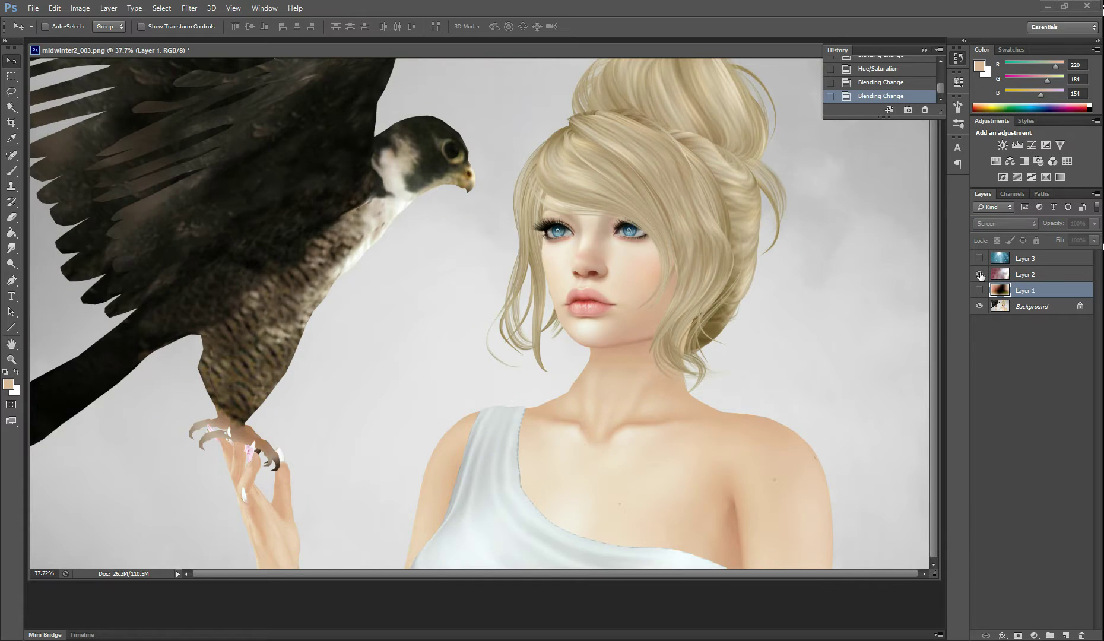
left_click(978, 274)
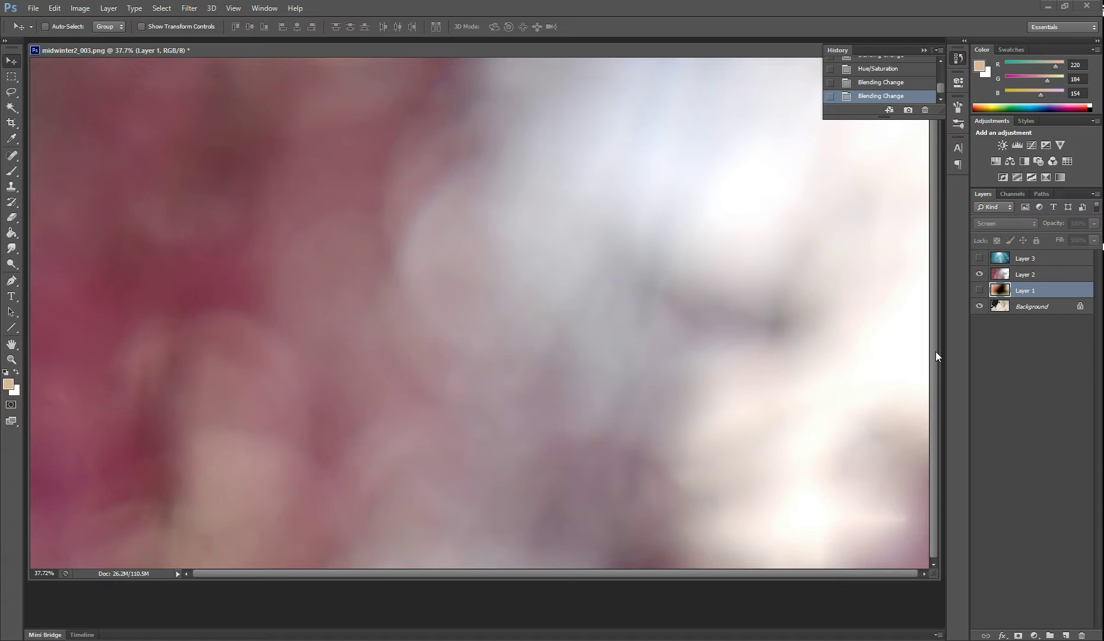
left_click(1043, 274)
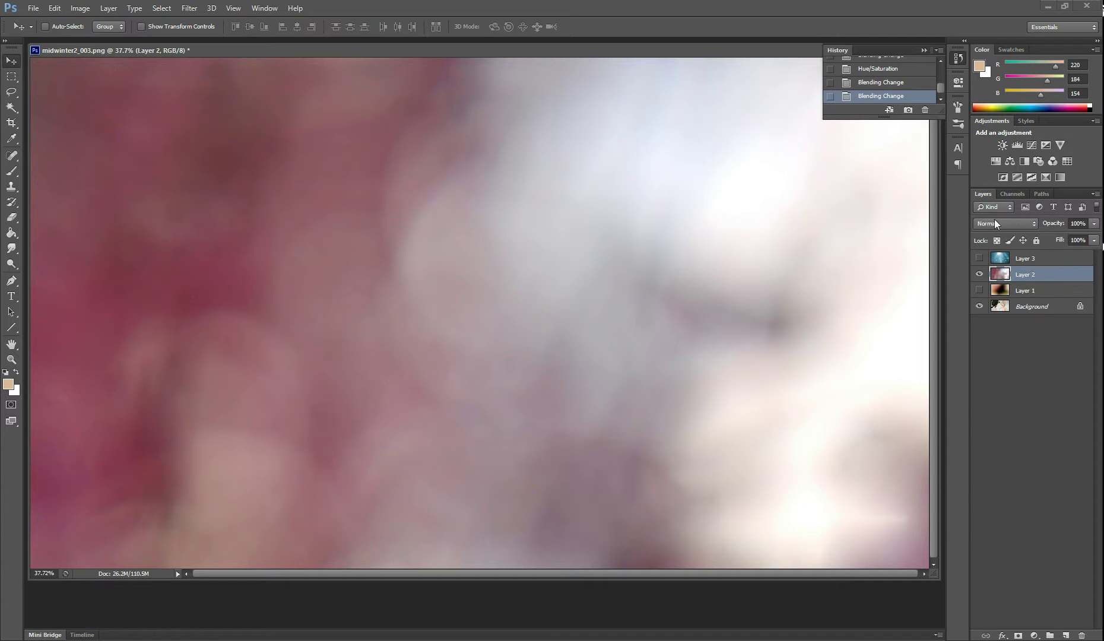
Step: Try Screen, then set Layer 2 to Soft Light blending and hide it
left_click(994, 222)
left_click(1009, 322)
left_click(1001, 224)
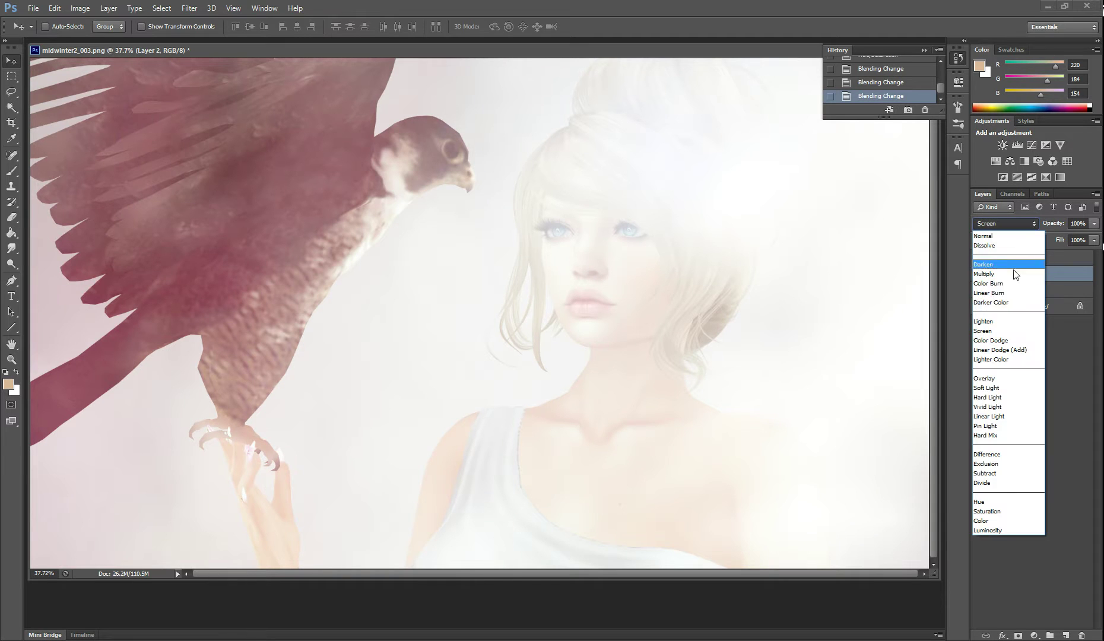
left_click(1023, 388)
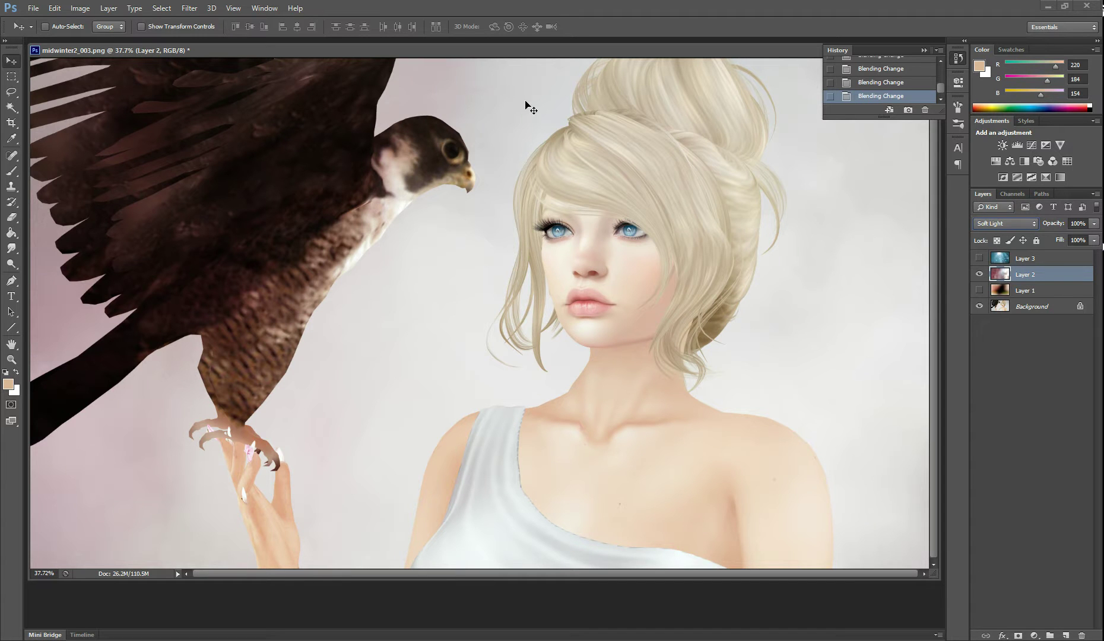
left_click(979, 273)
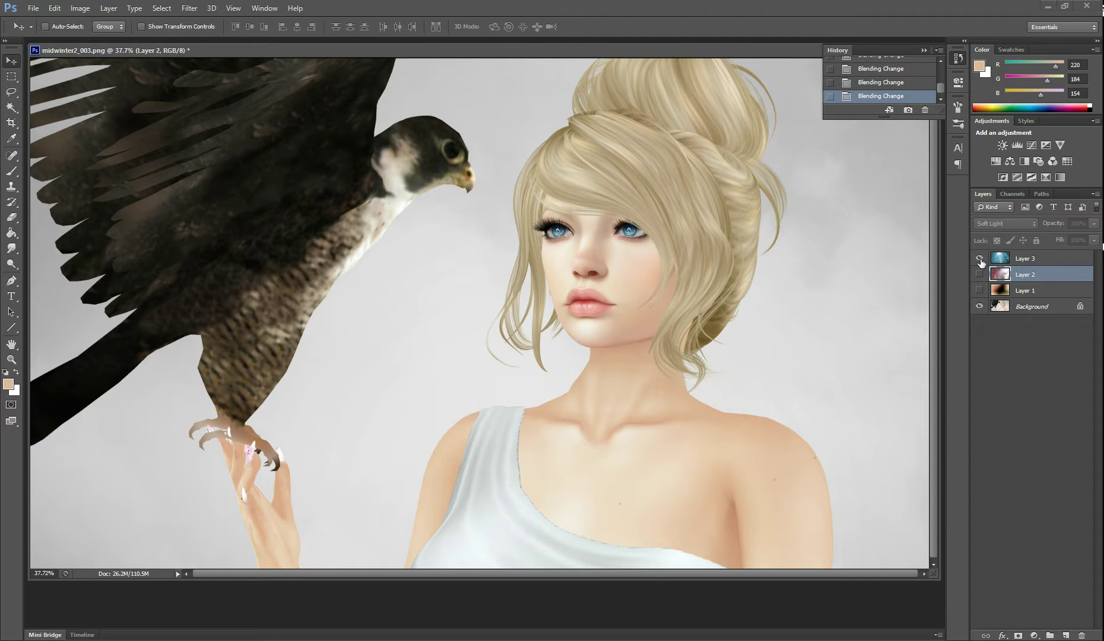
Step: Show and select the teal bokeh Layer 3, blending it in Soft Light
left_click(980, 259)
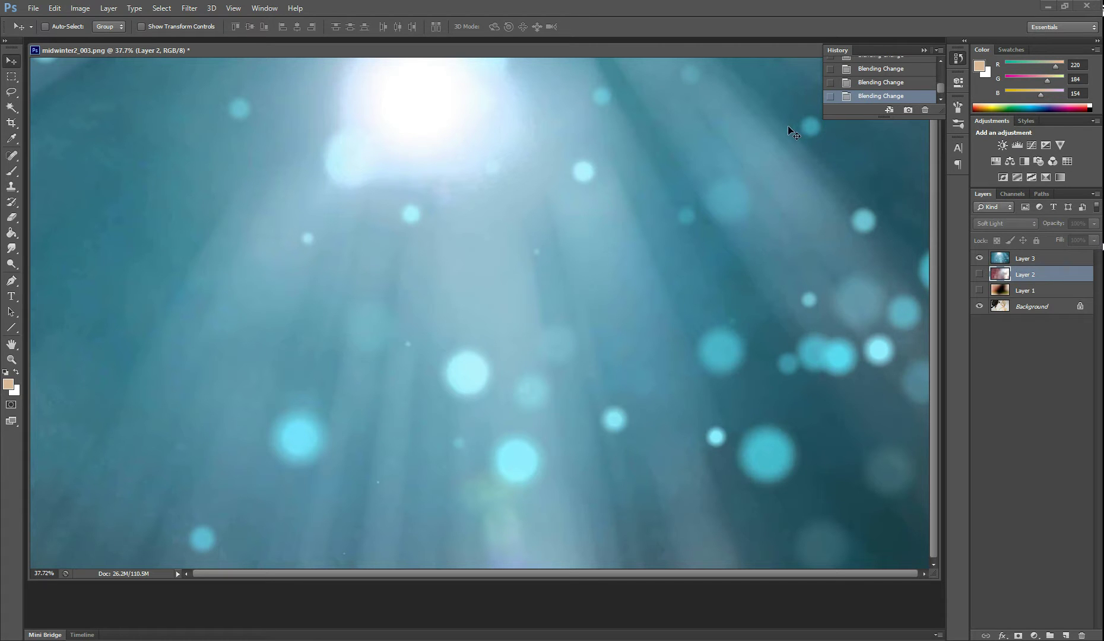
left_click(1026, 262)
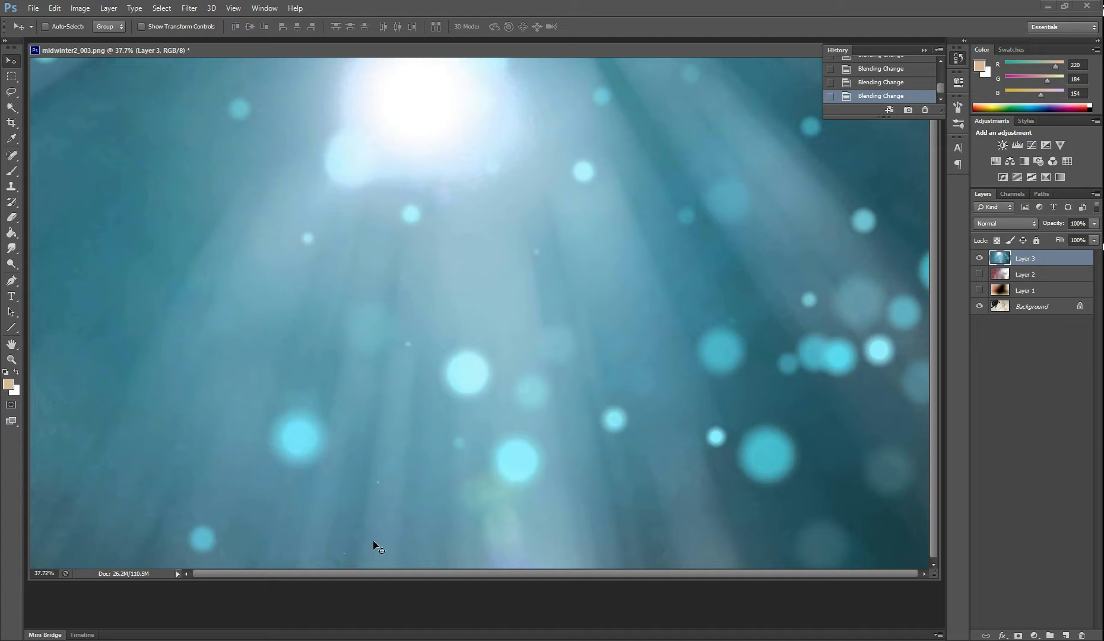
left_click(989, 223)
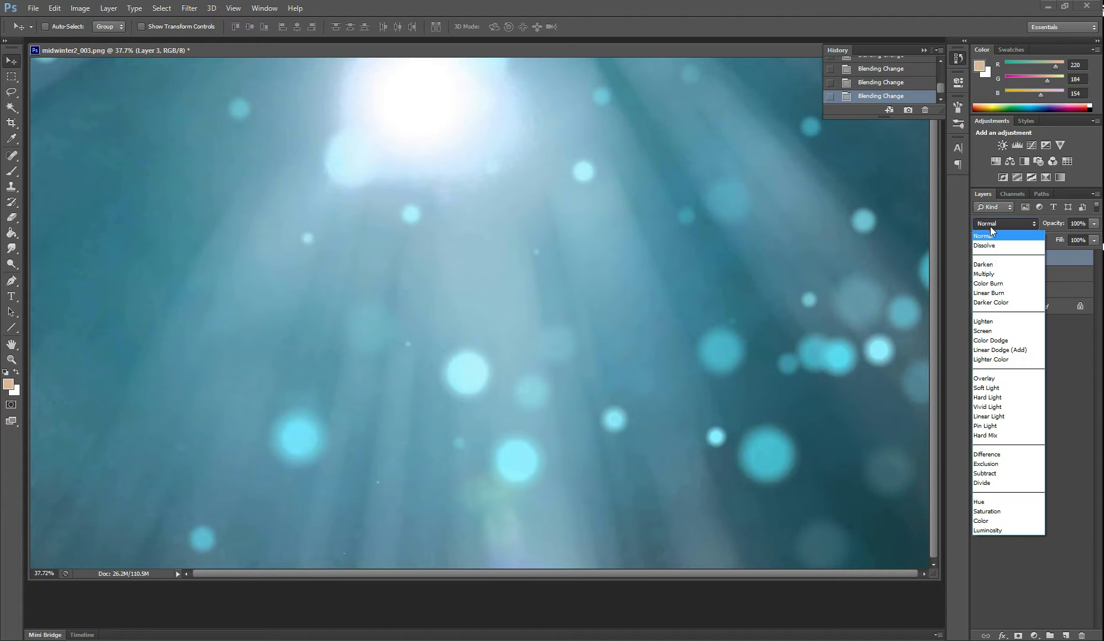
left_click(1023, 387)
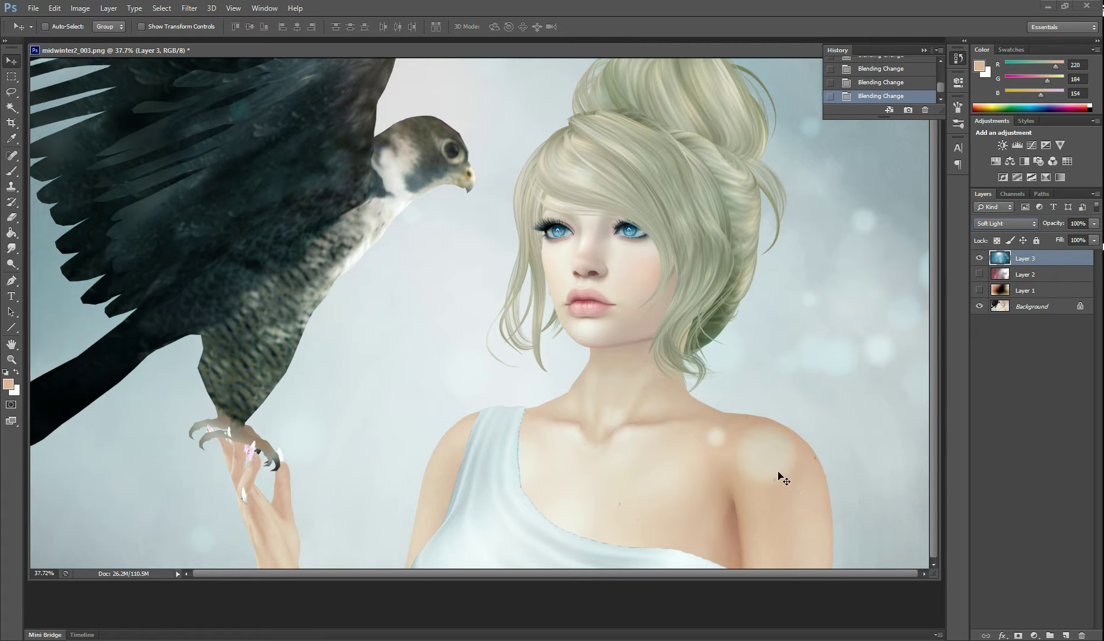
Step: Hide teal Layer 3, show Layer 1's warm light leak, and flatten the image, discarding hidden layers
left_click(978, 258)
left_click(979, 290)
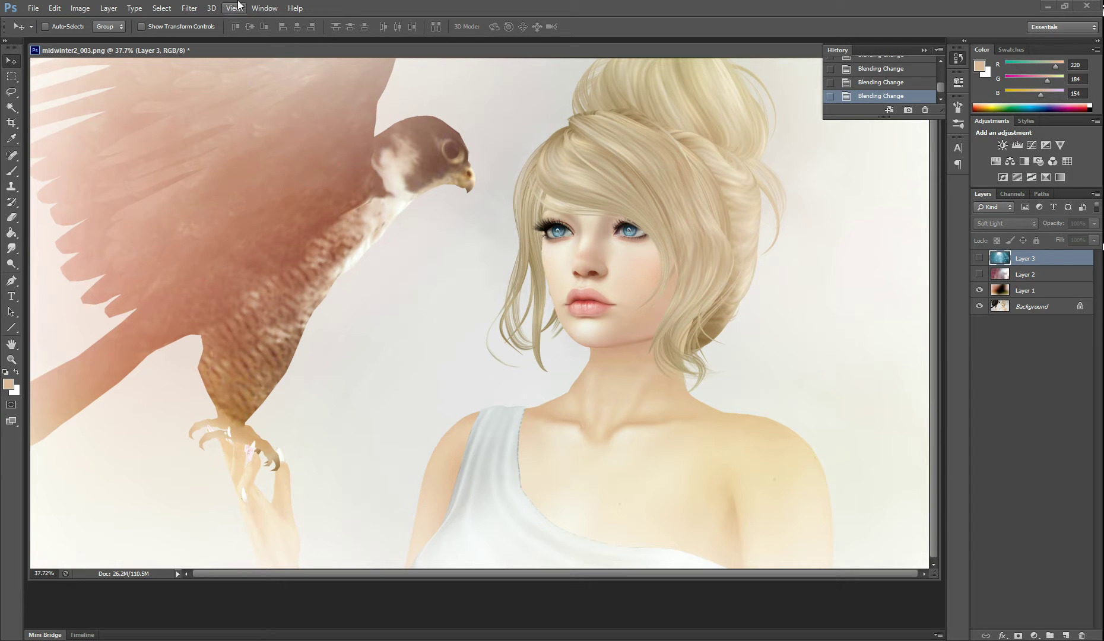
left_click(110, 7)
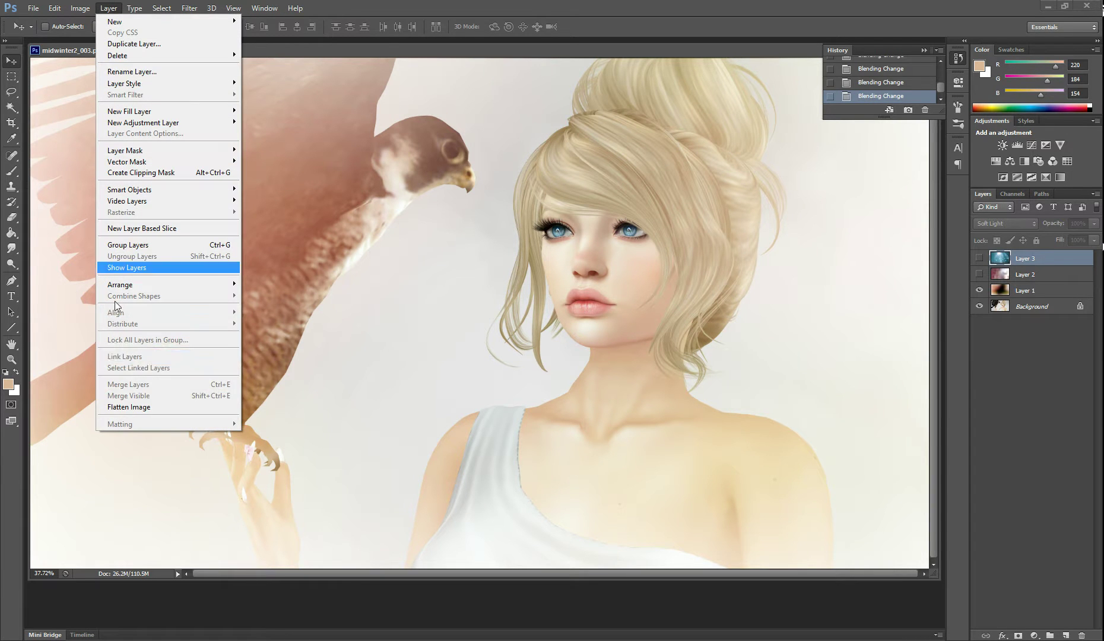
left_click(144, 406)
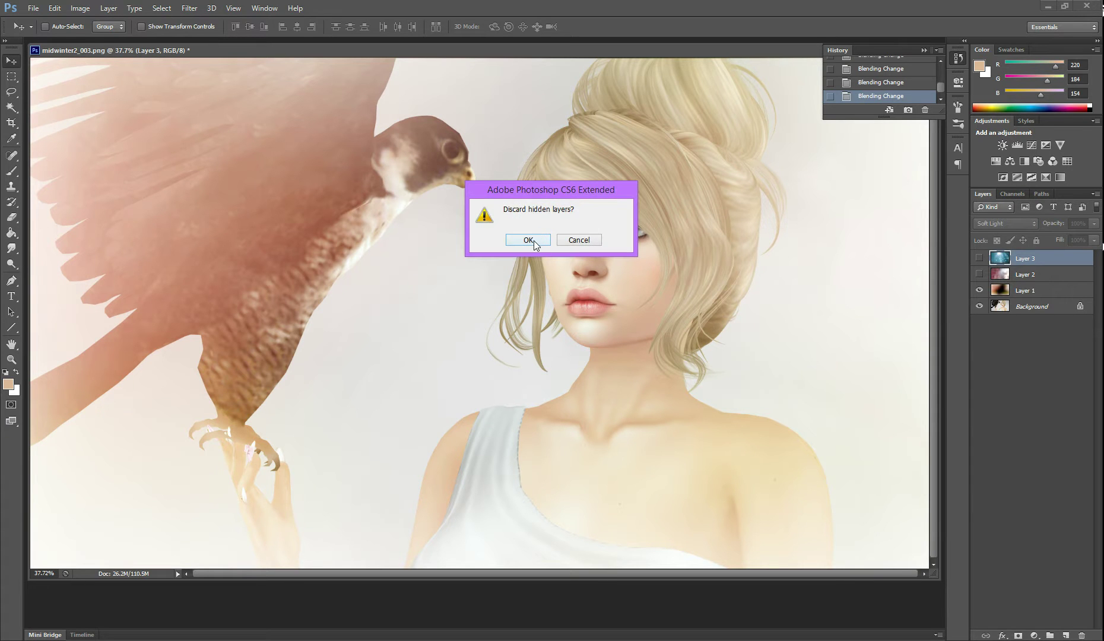
left_click(528, 240)
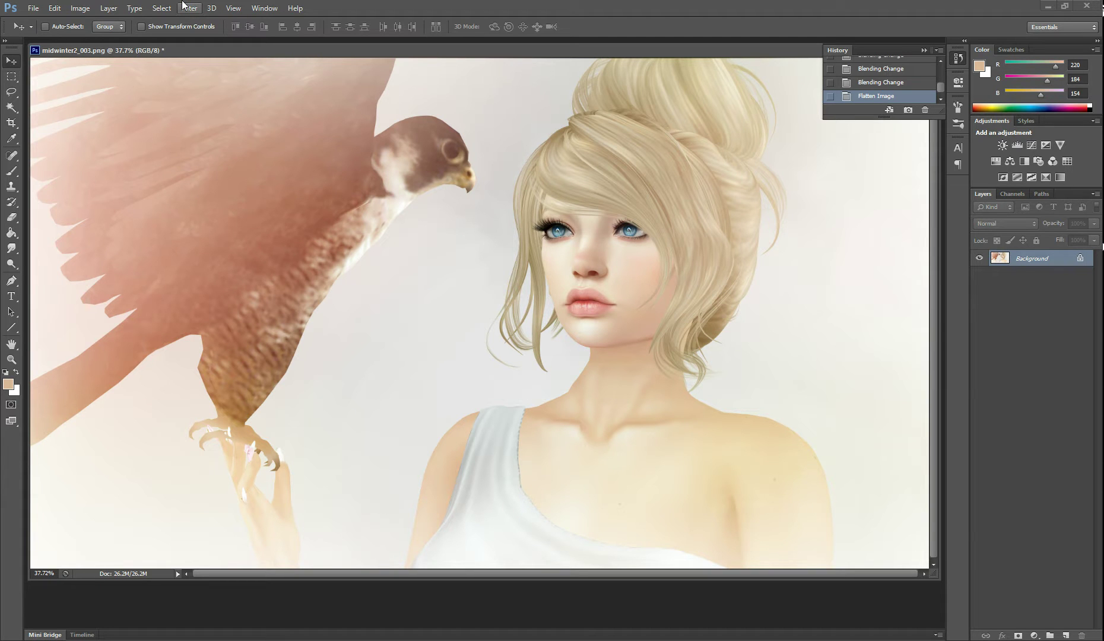
Step: Start an Iris Blur and stretch its sharp oval wider and taller over the falcon and face
left_click(186, 7)
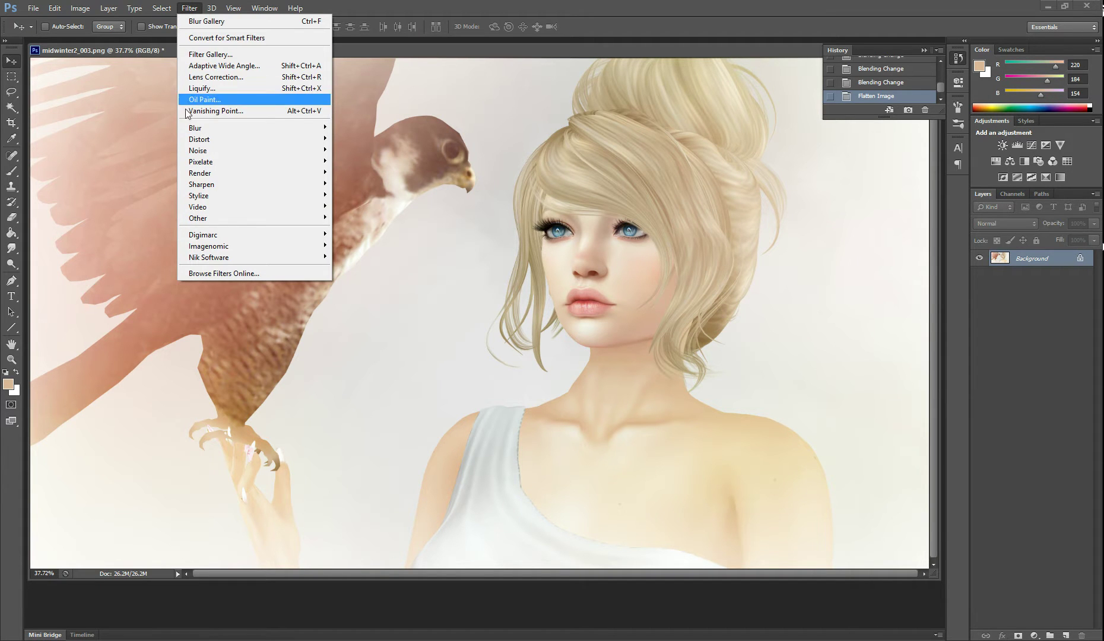
mouse_move(196, 128)
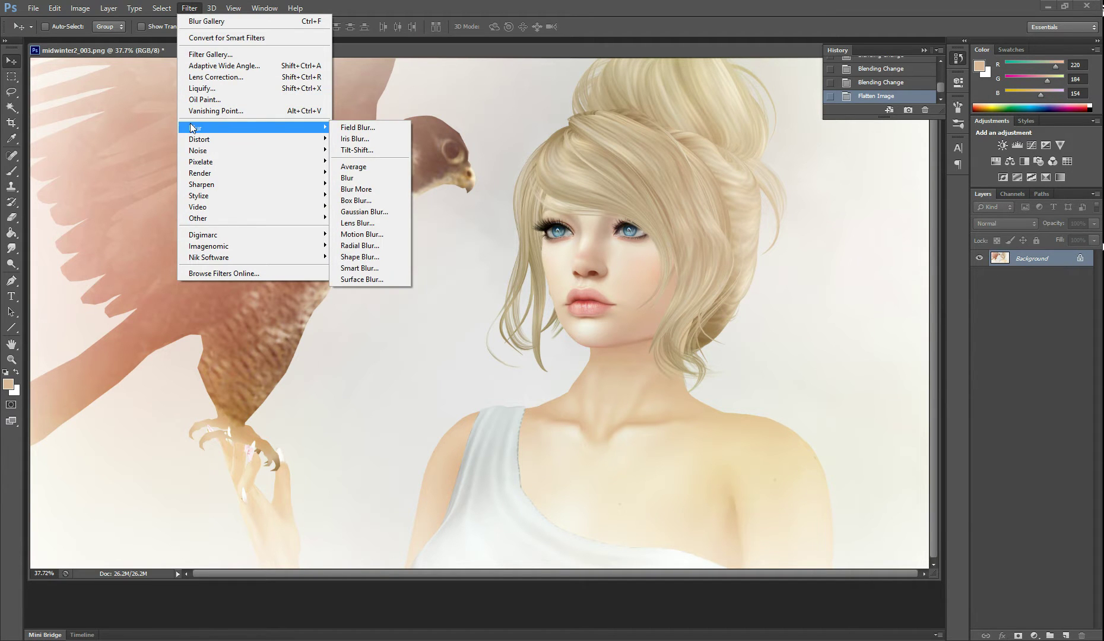
left_click(372, 138)
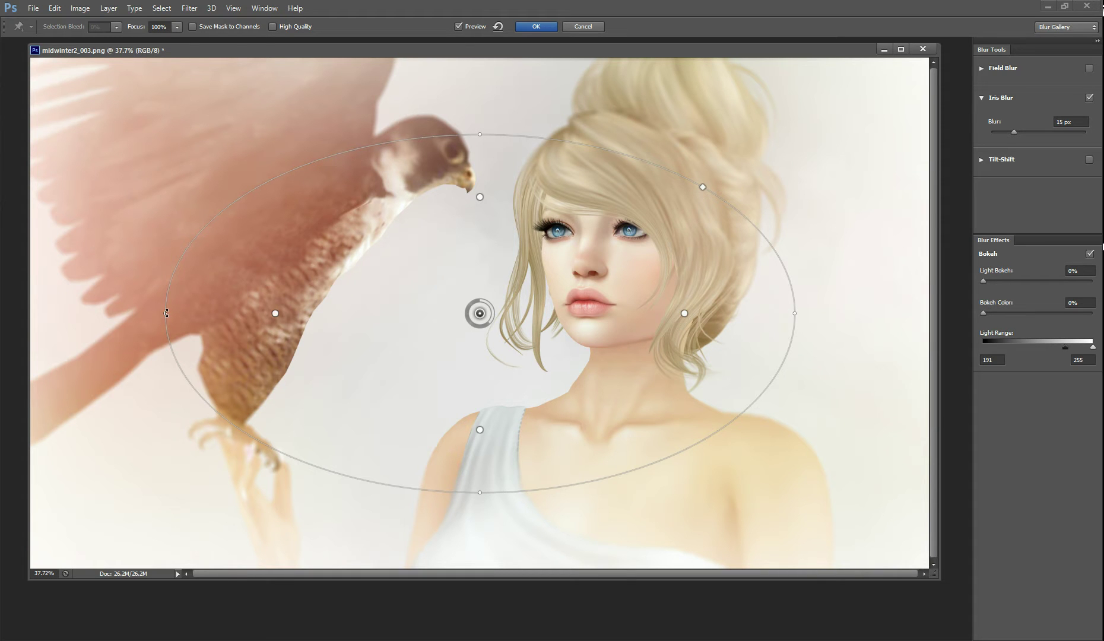
left_click_drag(167, 313, 97, 307)
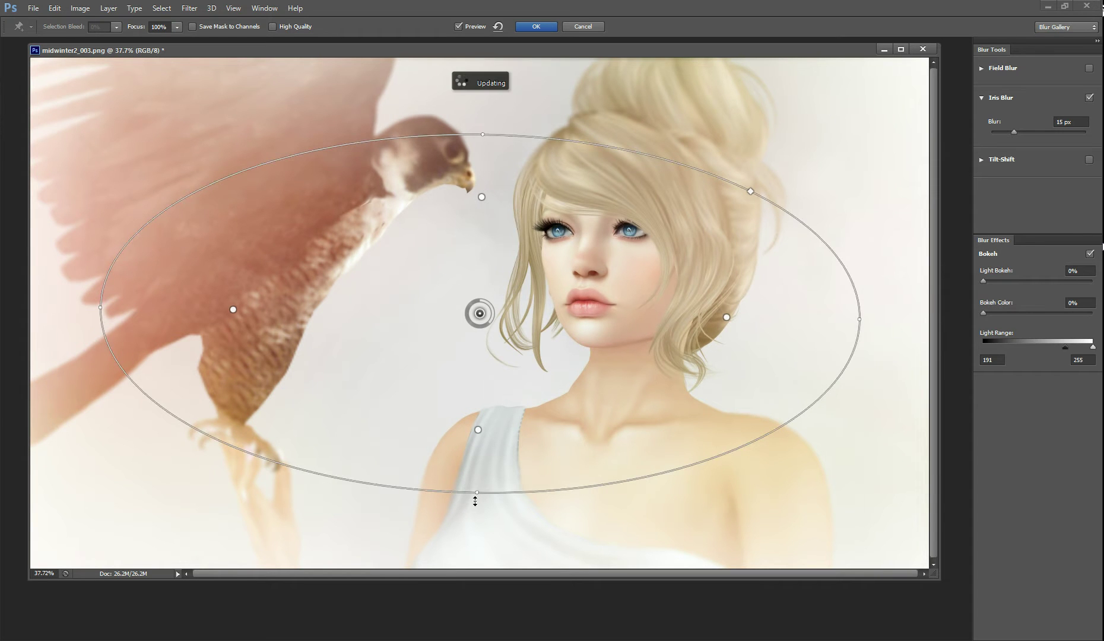
left_click_drag(476, 495, 481, 547)
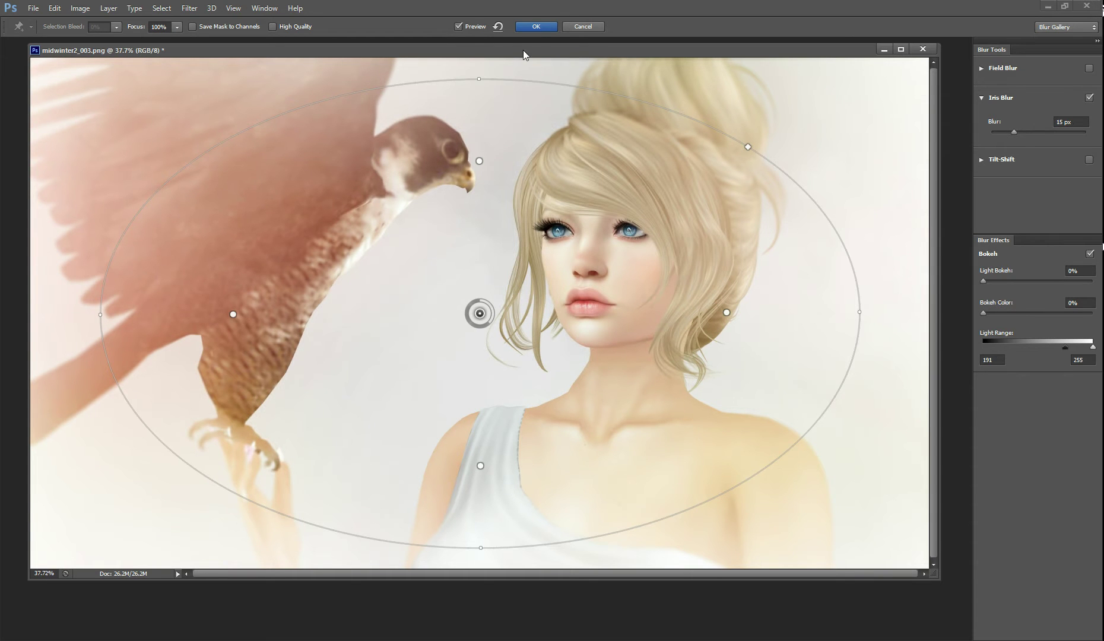
Step: Compare the blurred preview with the original, then apply the 15 px iris blur
left_click(458, 26)
left_click(458, 27)
left_click(459, 27)
left_click(458, 26)
left_click(537, 27)
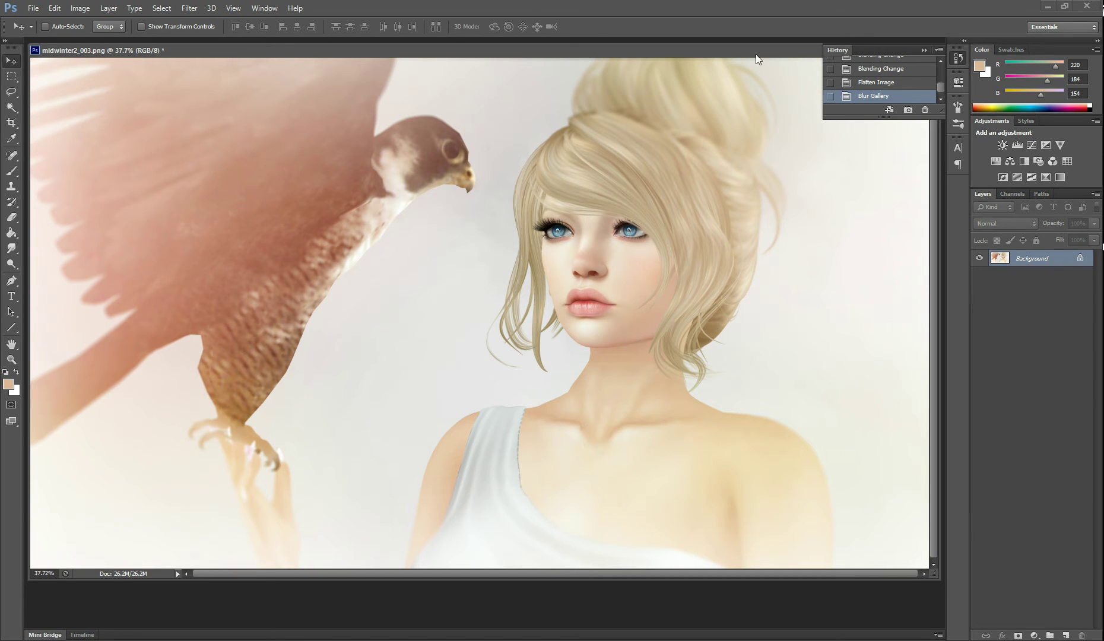
left_click(904, 84)
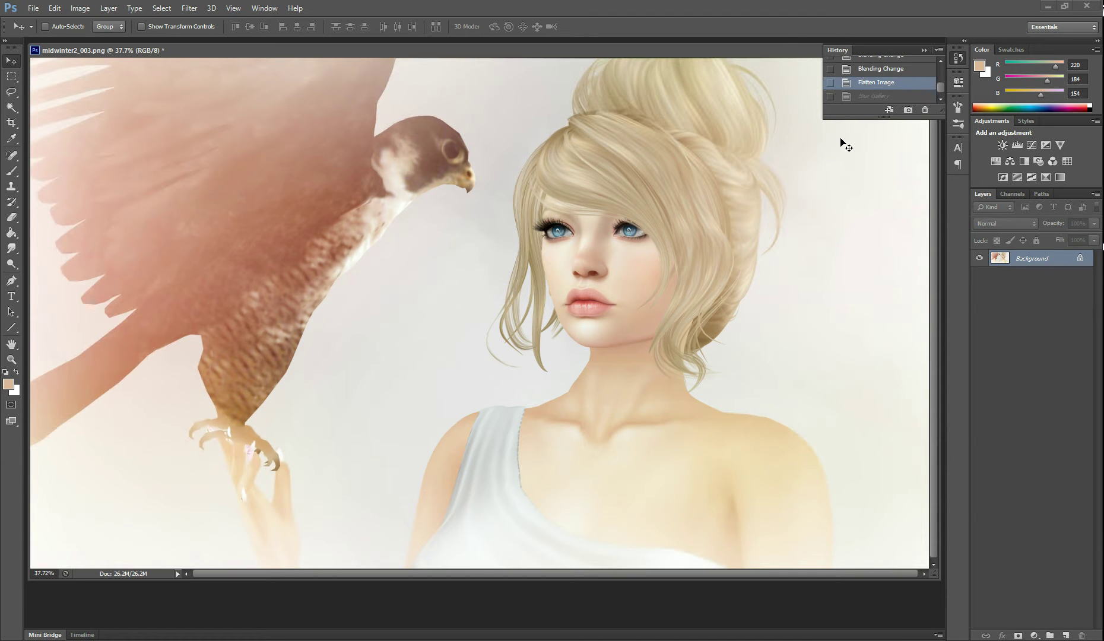
left_click(862, 98)
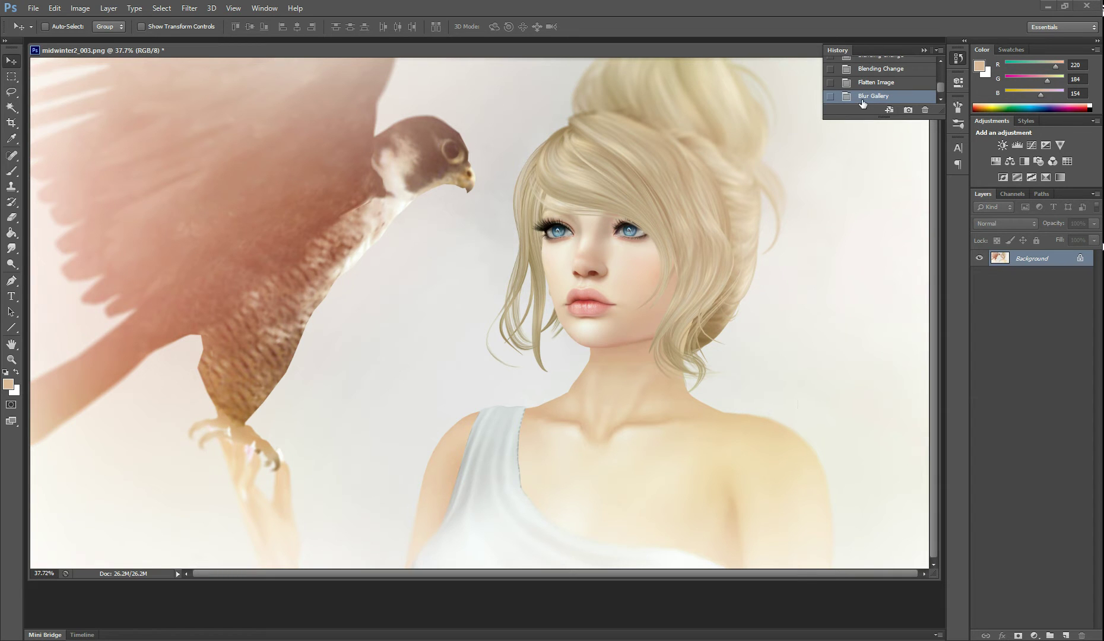
scroll(888, 87, "up", 3)
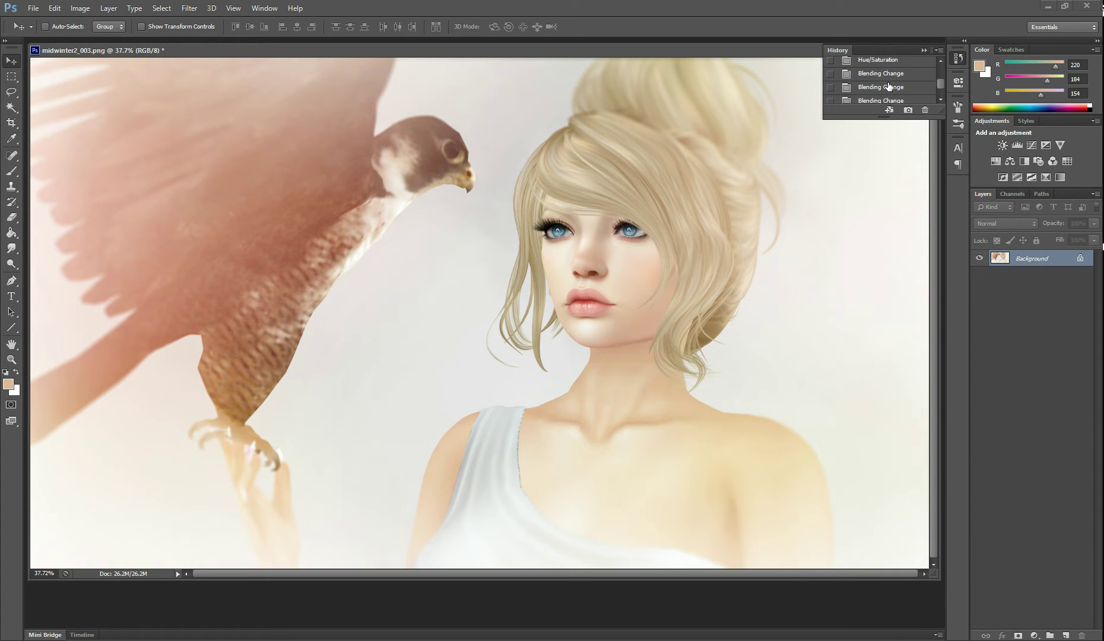
scroll(894, 76, "down", 3)
left_click(887, 74)
left_click(979, 290)
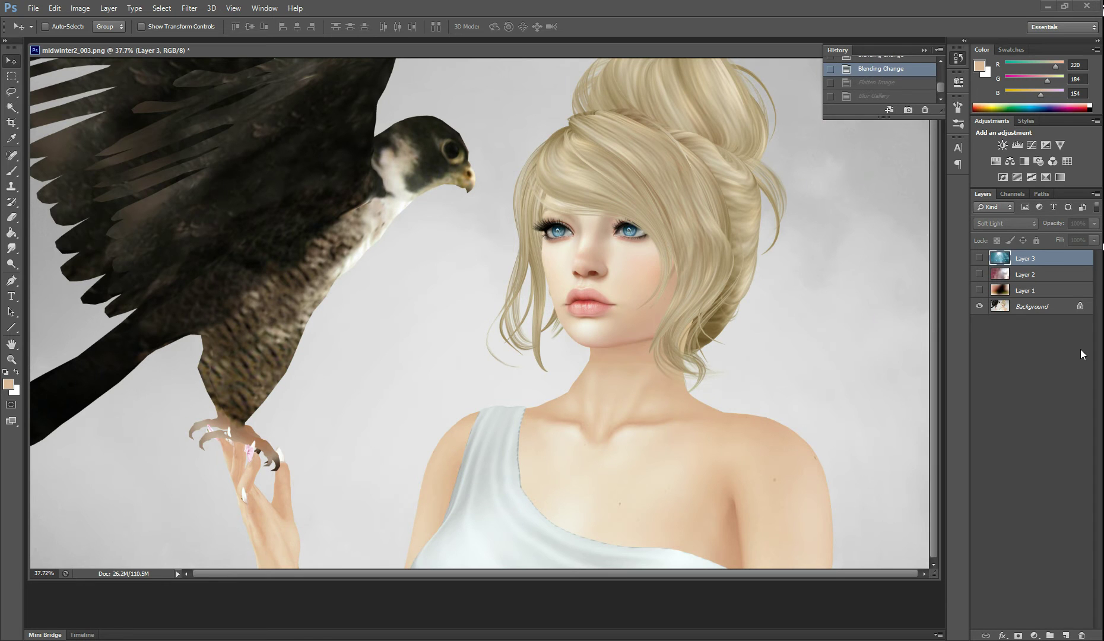
right_click(906, 97)
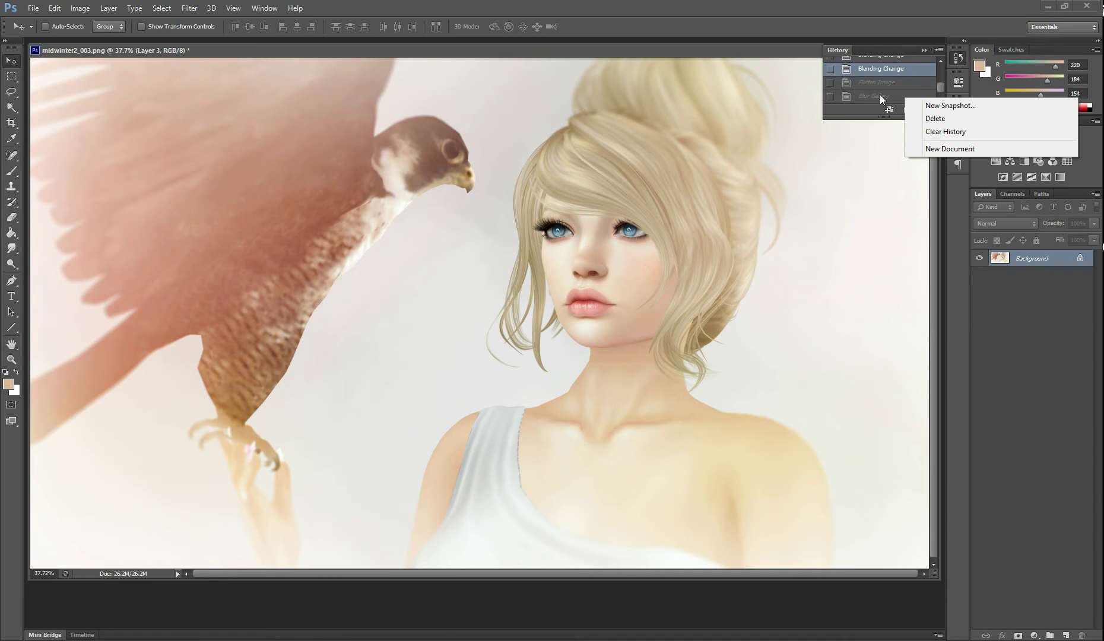
left_click(878, 74)
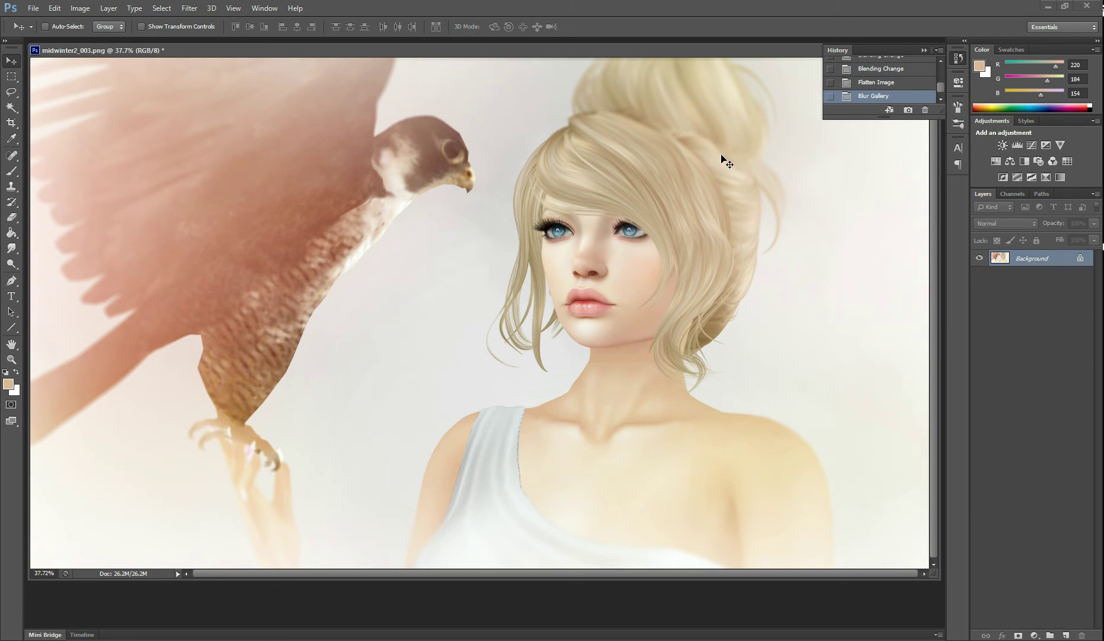